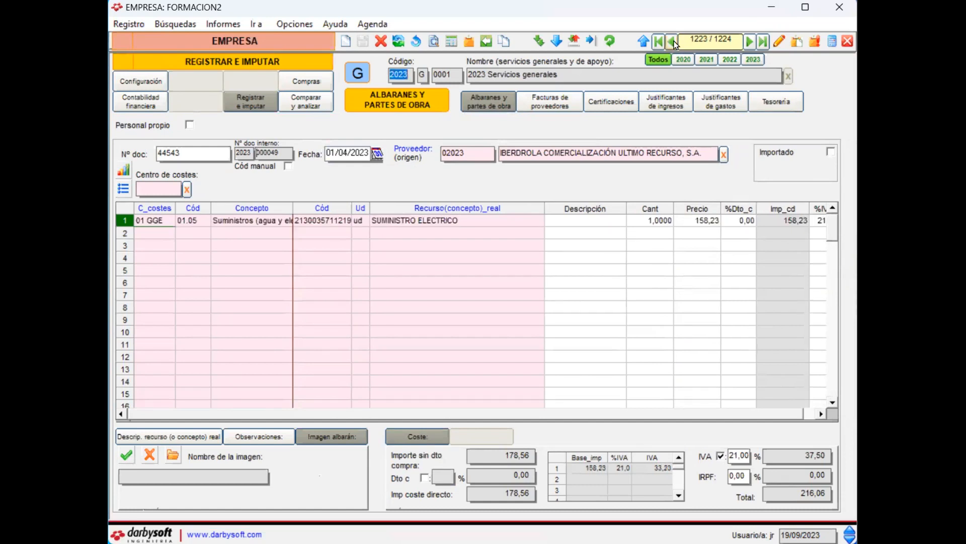
Step: Browse back through the earlier delivery note records, then return to the last record
left_click(672, 43)
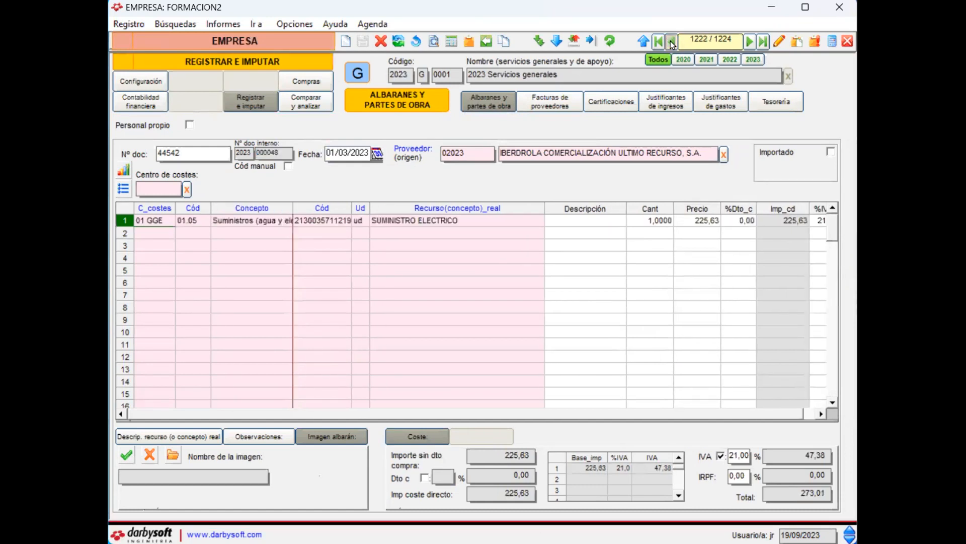
left_click(670, 44)
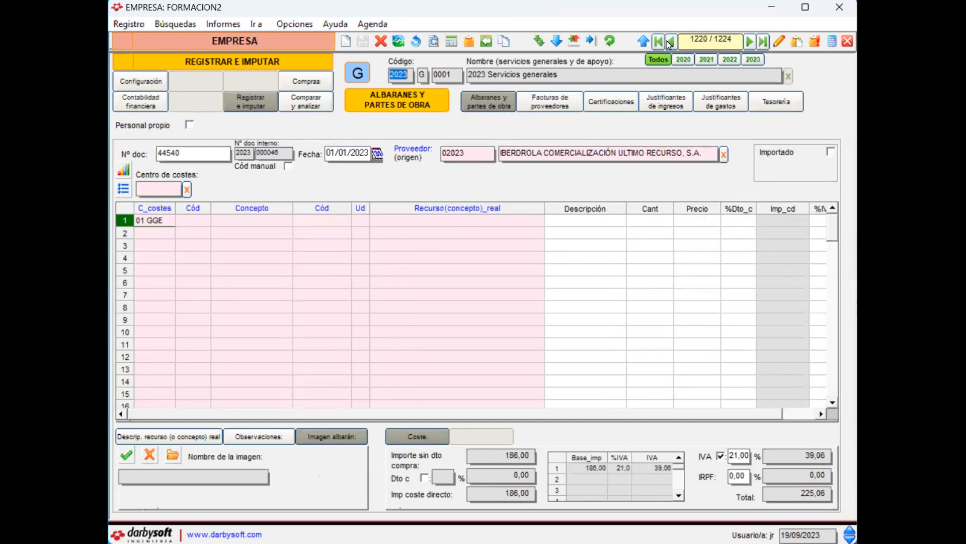
left_click(669, 44)
left_click(670, 43)
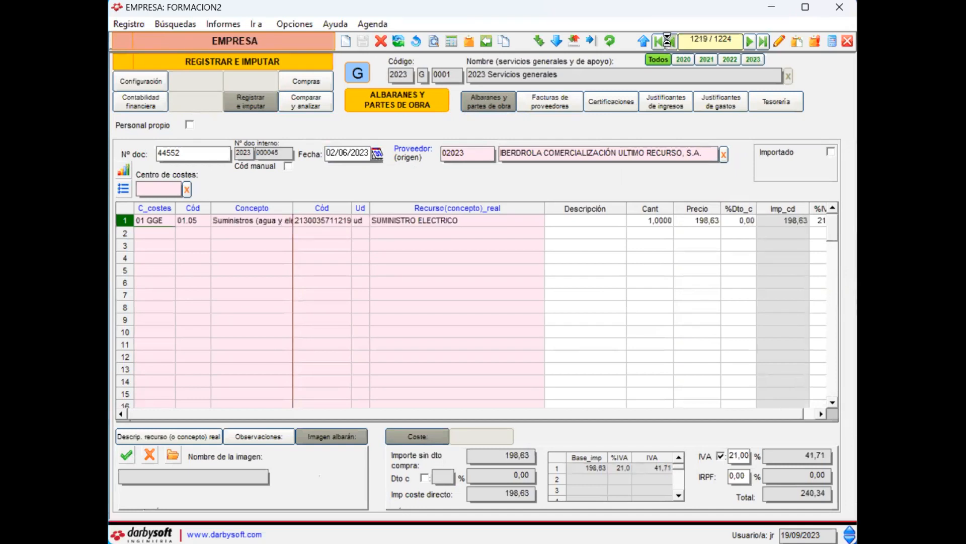
left_click(670, 42)
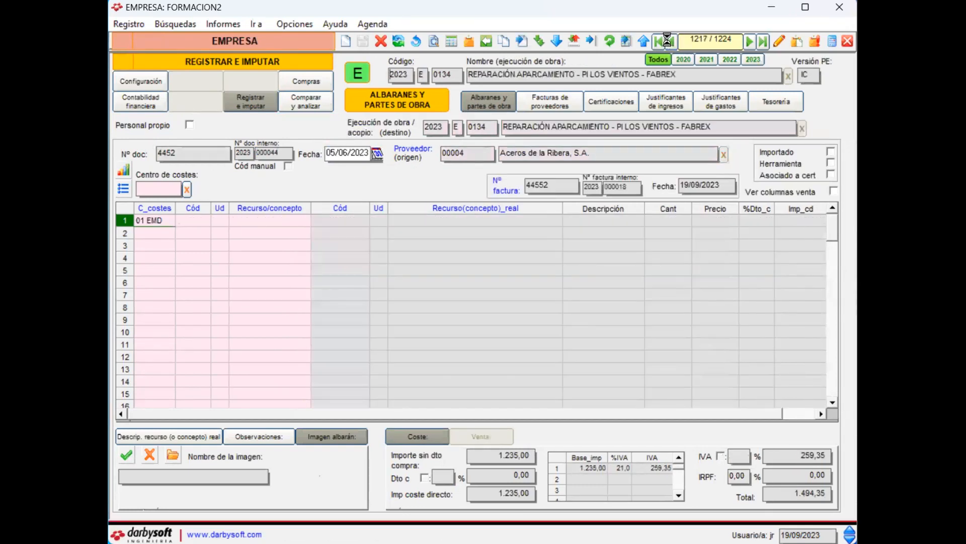
left_click(670, 44)
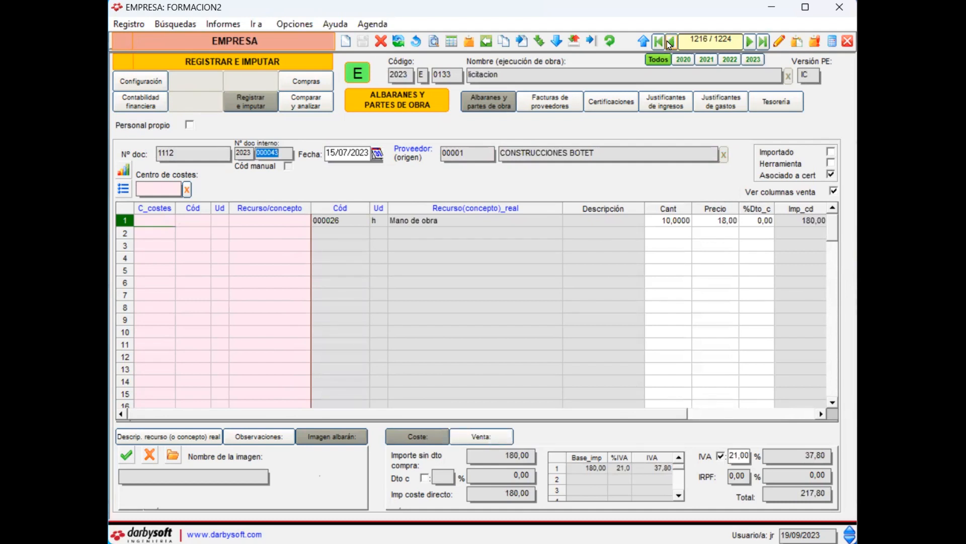
left_click(673, 42)
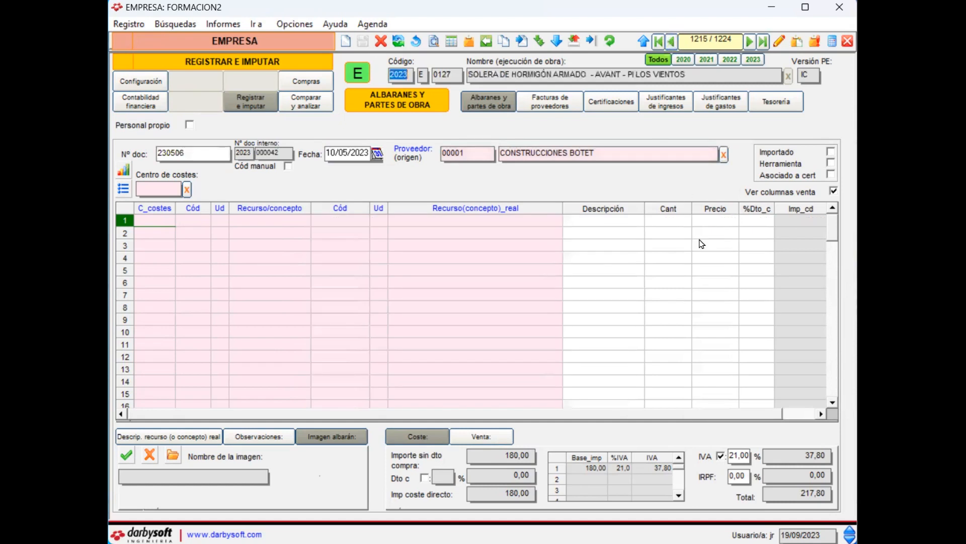
left_click(763, 42)
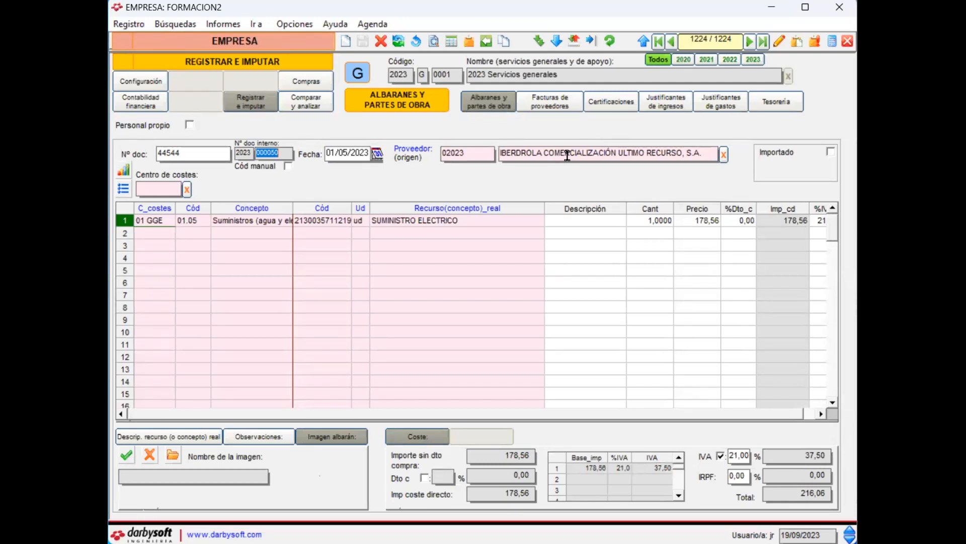
left_click(376, 154)
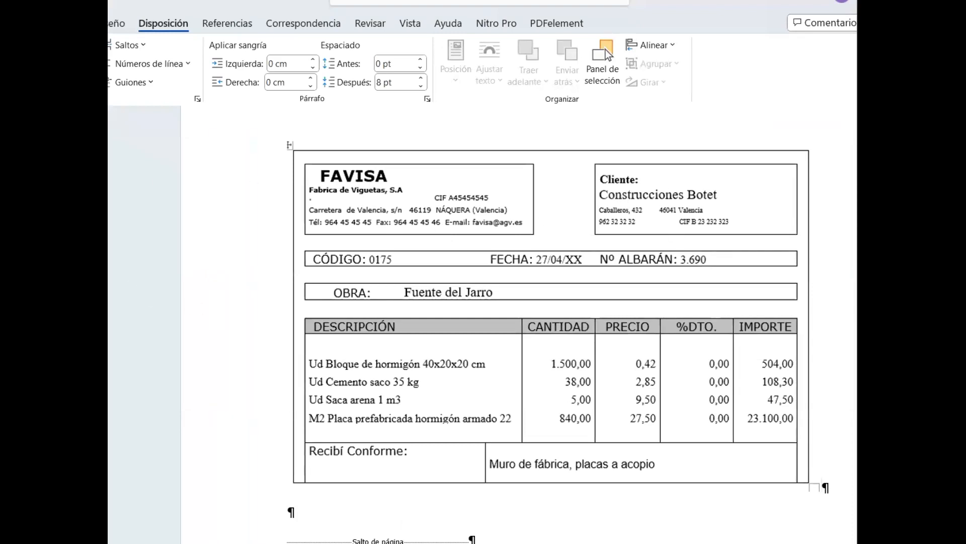
Step: Switch to Word and examine the FAVISA delivery note's project, date, number, items, quantities and prices
left_click(305, 501)
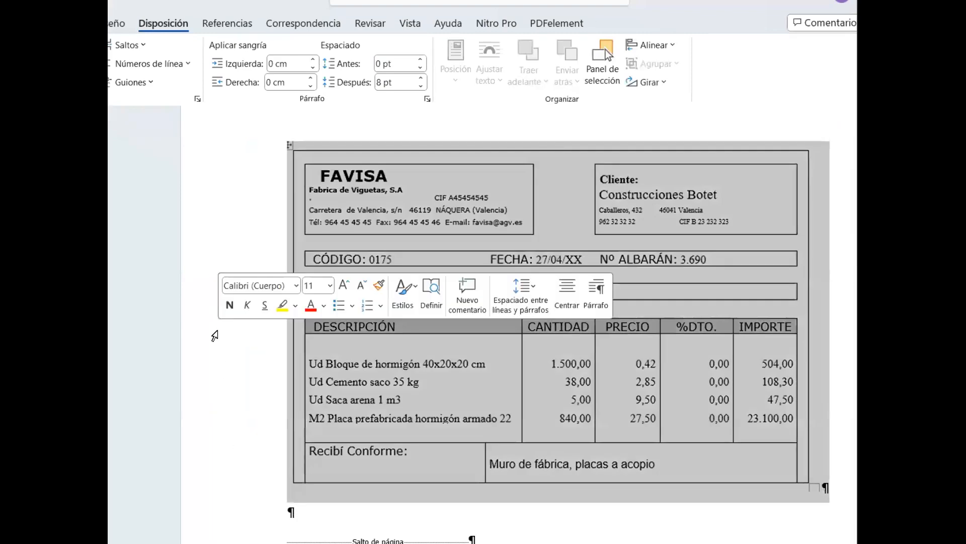
scroll(215, 336, "down", 4)
scroll(215, 335, "down", 10)
scroll(215, 336, "up", 3)
scroll(215, 336, "down", 2)
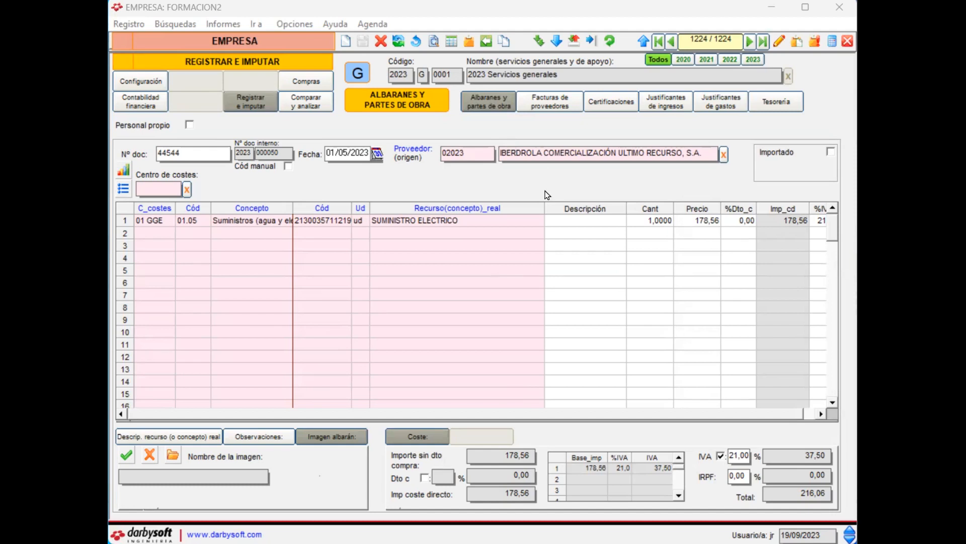
Step: Create a new delivery note for the project Estructura Oficinas Fabrex - Fuente del Jarro with document number 3690
left_click(347, 41)
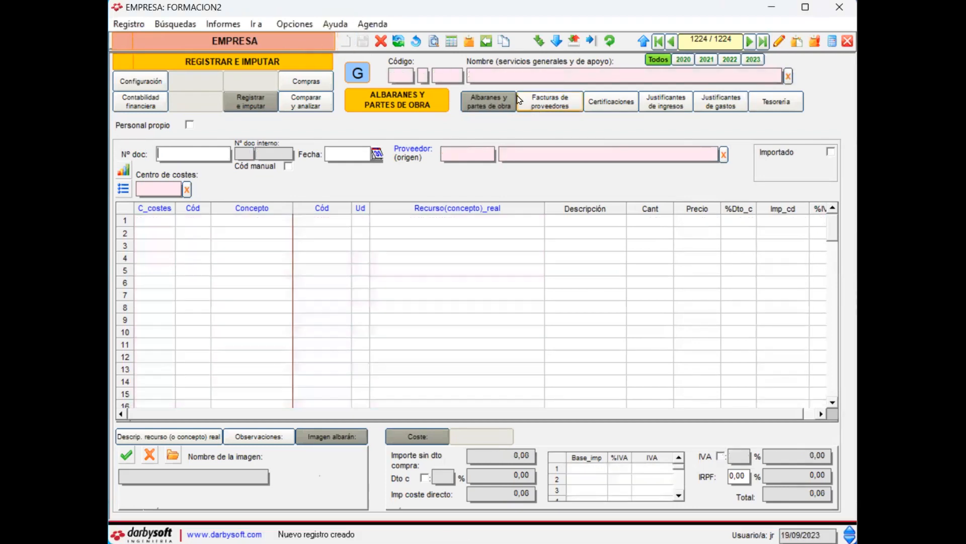
left_click(565, 76)
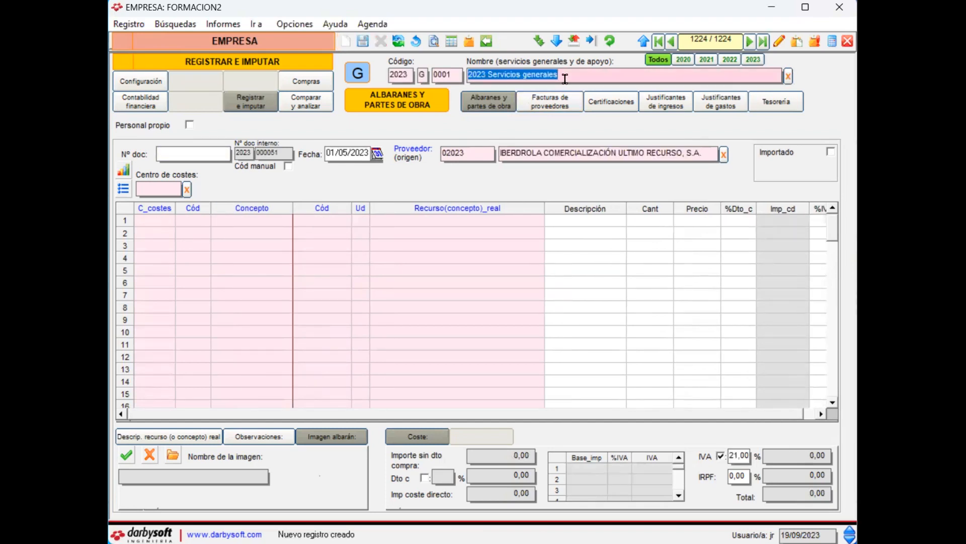
type("jarro")
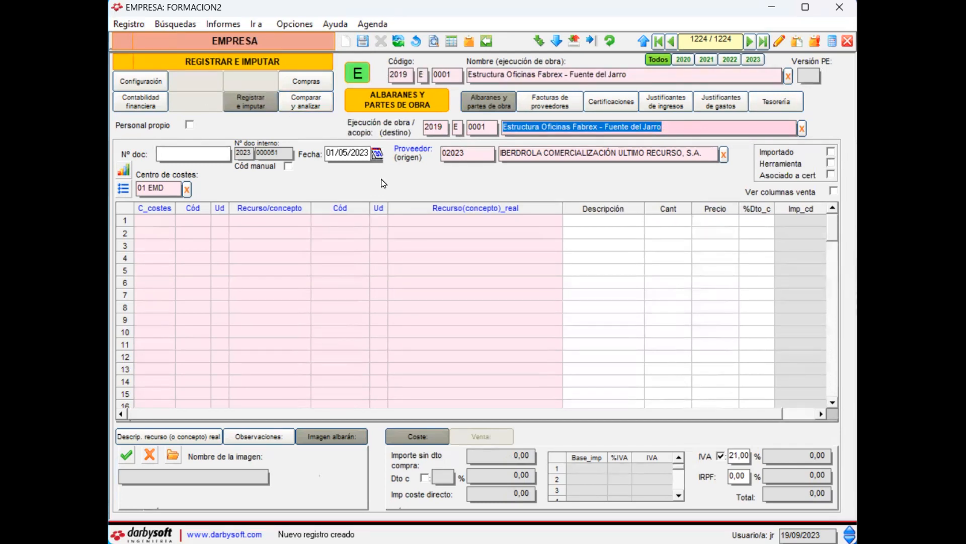
left_click(172, 156)
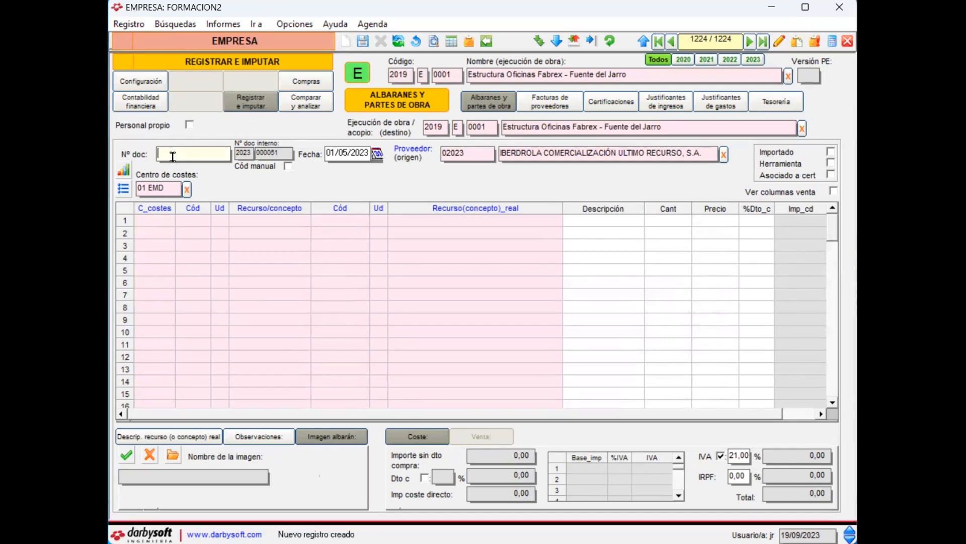
type("3690")
Step: Set the delivery note's supplier to FAVISA and its date to 27/4/23
left_click(710, 155)
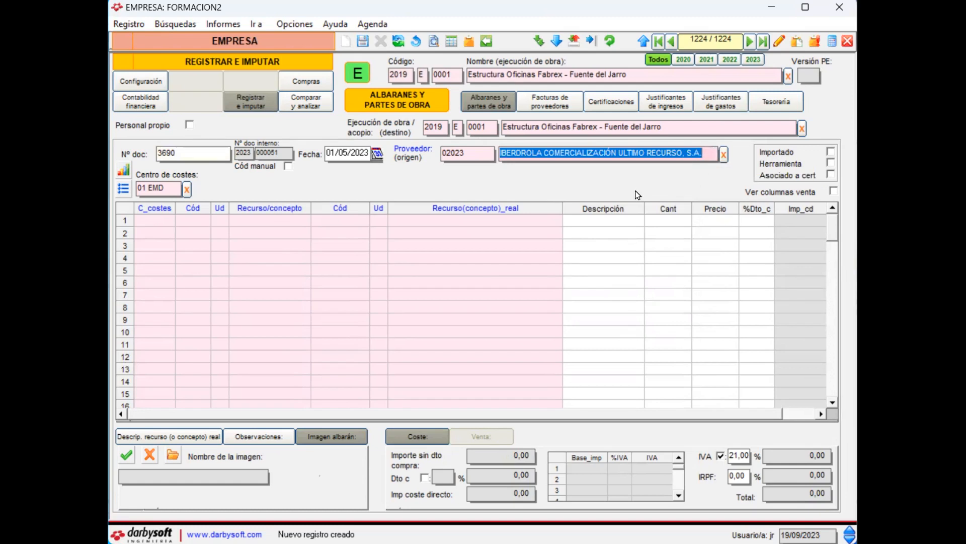
type("fac")
key("BackSpace")
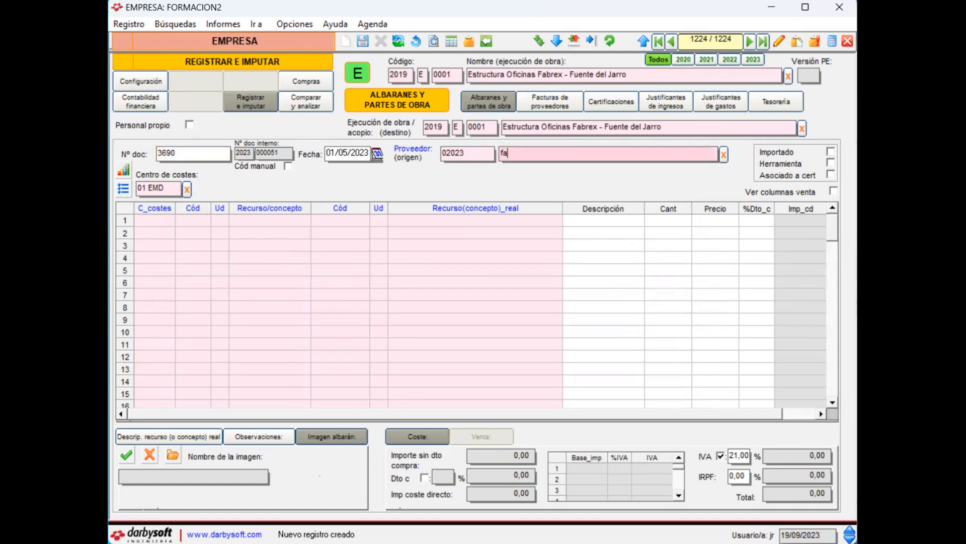
type("vi")
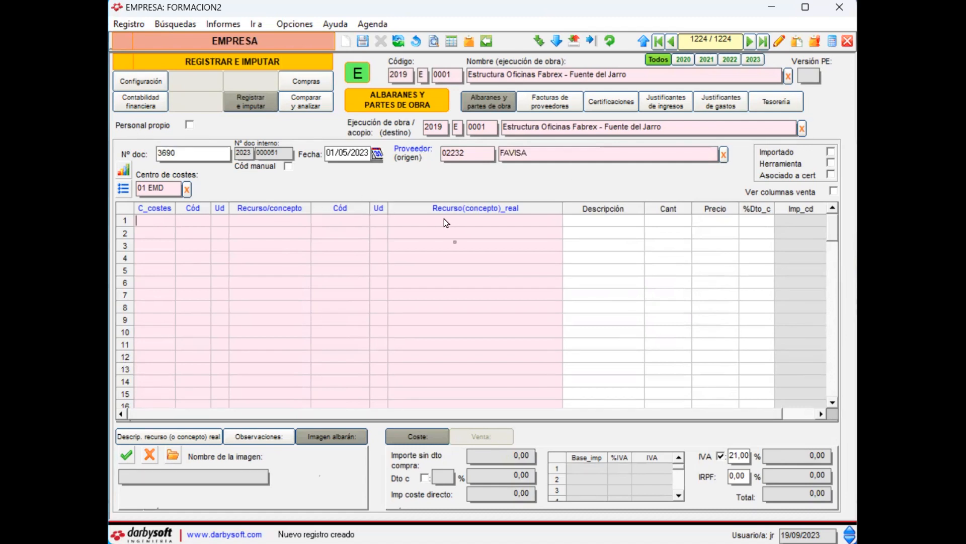
left_click(363, 158)
key("Delete")
type("27/4/2")
type("3")
Step: Look up "bloque 20x20" as the real resource of the first line and choose BLOQUE 20X20X40, code BL202040
type("blo")
type("que")
type("20x20")
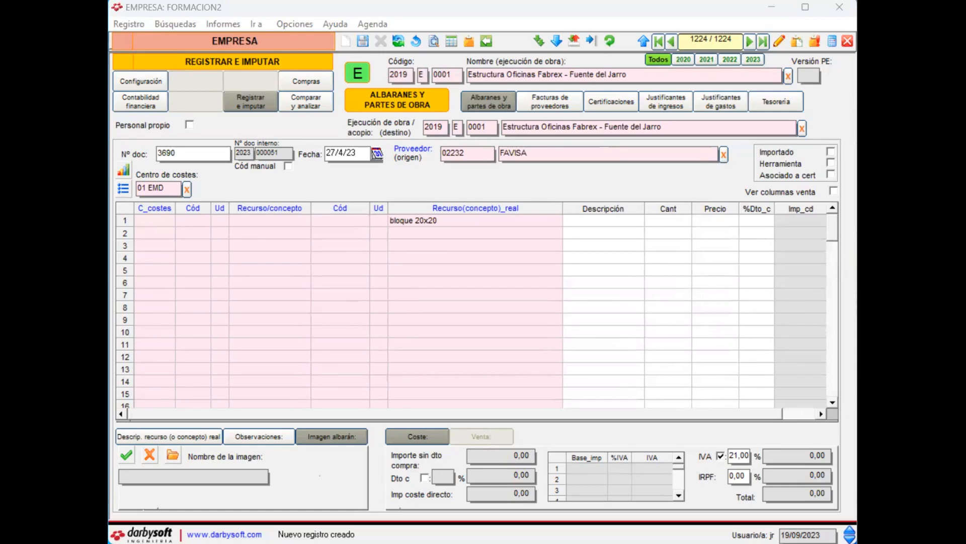
key("Return")
left_click(322, 245)
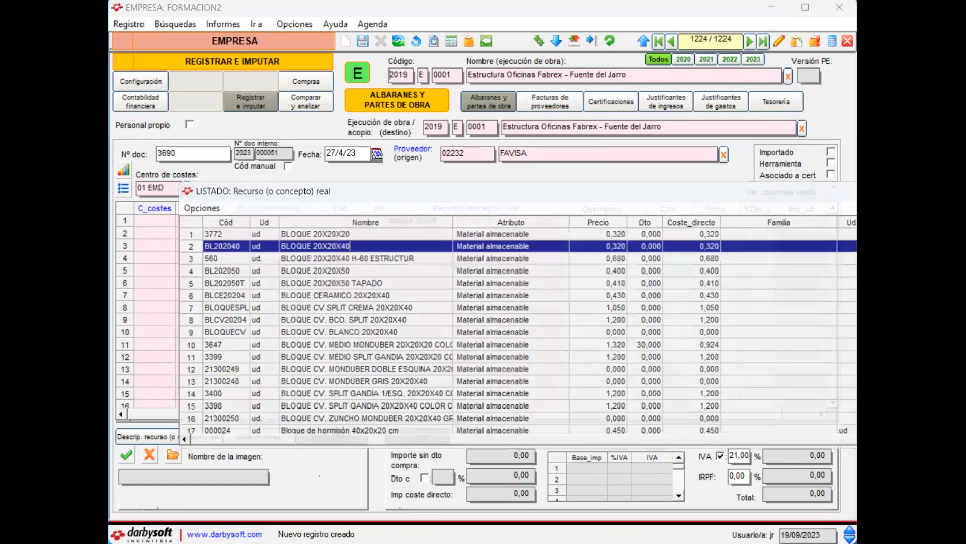
key("Return")
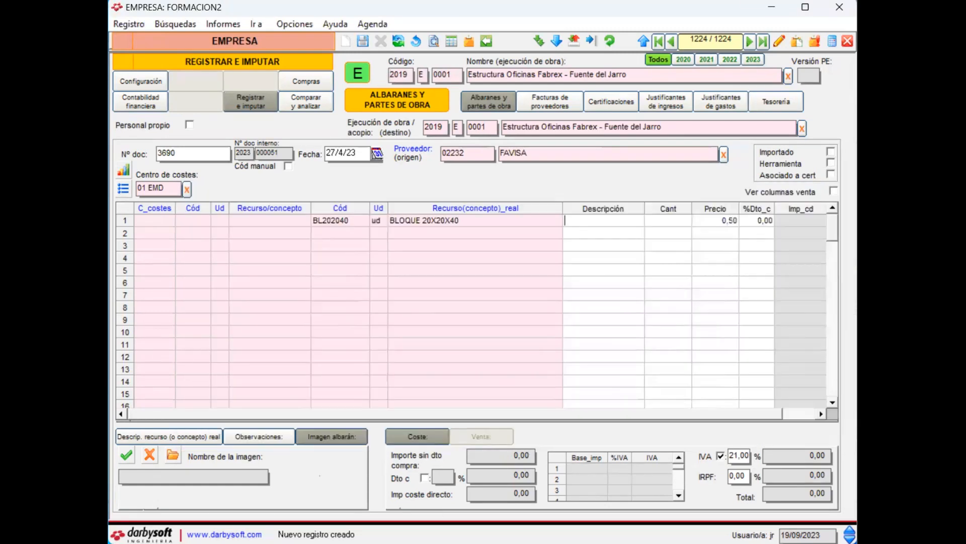
Step: Set the block line's quantity to 1500 and its price to 0,42
left_click(651, 224)
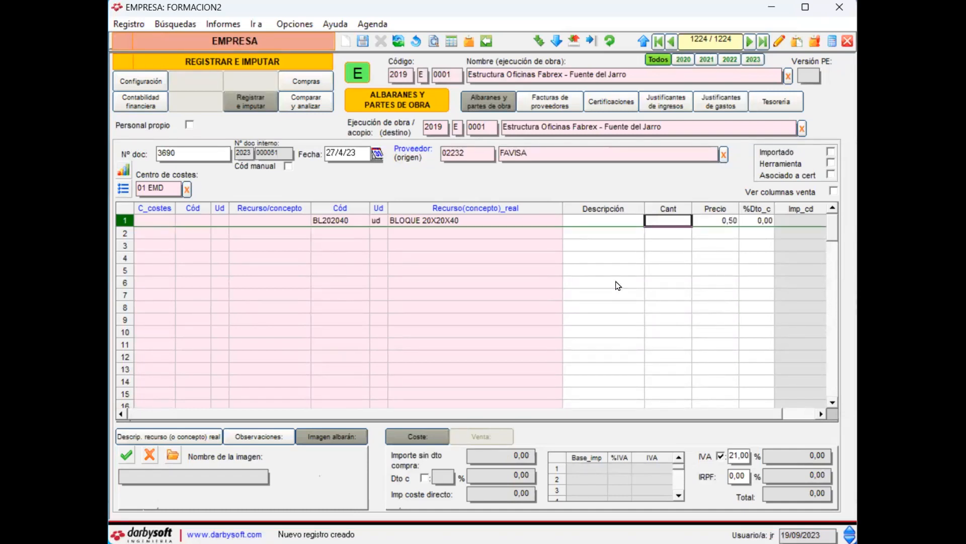
type("1500")
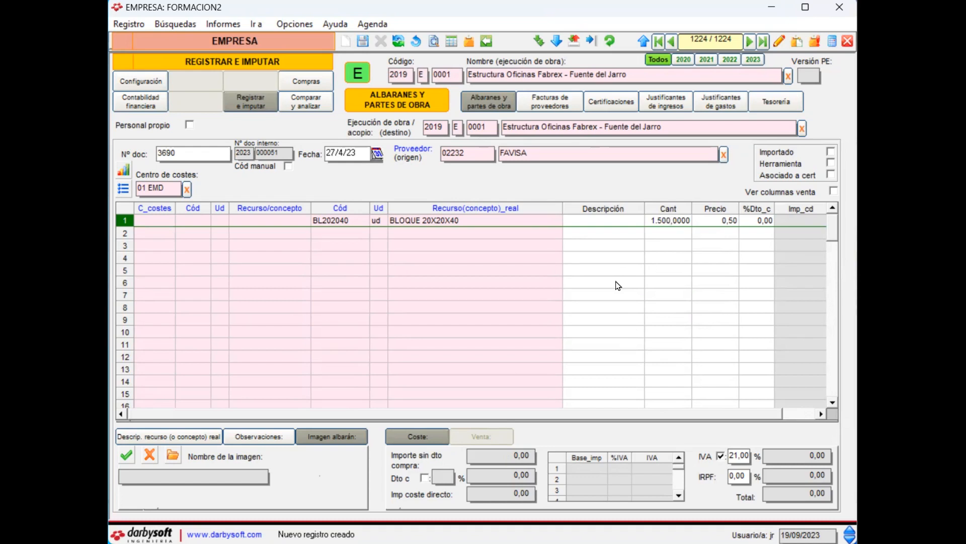
key("Return")
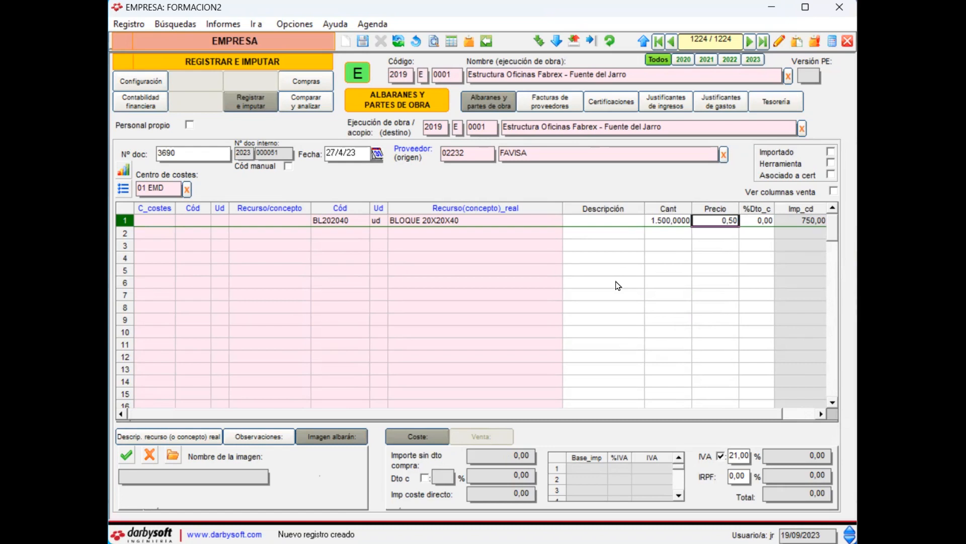
type("0,40")
key("Return")
Step: Look up "cemento 35" as the real resource of the second line and choose Cemento saco 35 kg
key("Left")
key("Left")
key("Left")
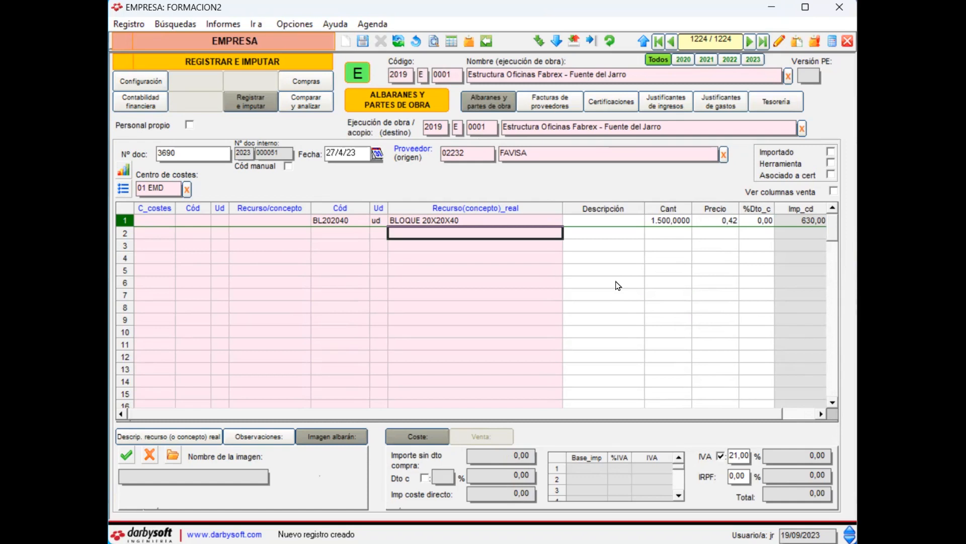
type("cemento 35")
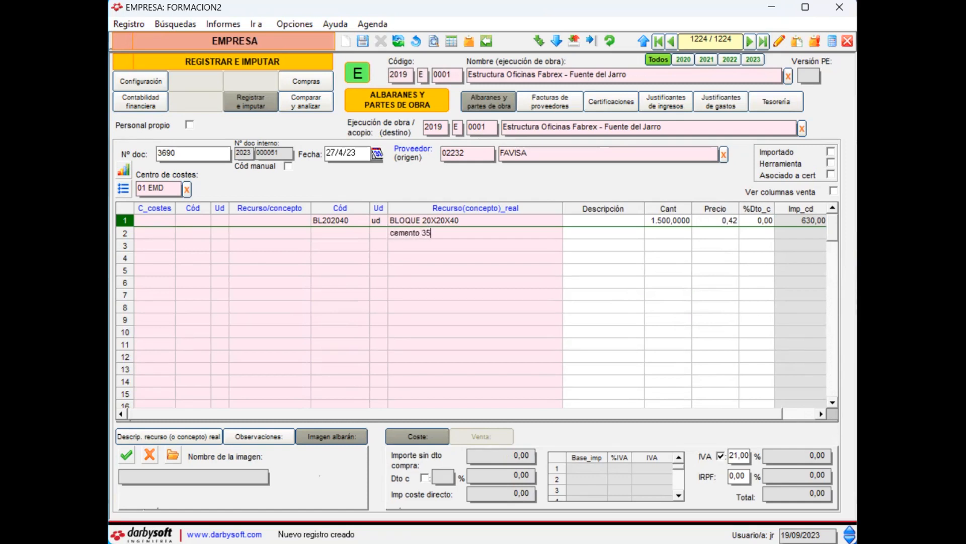
key("Return")
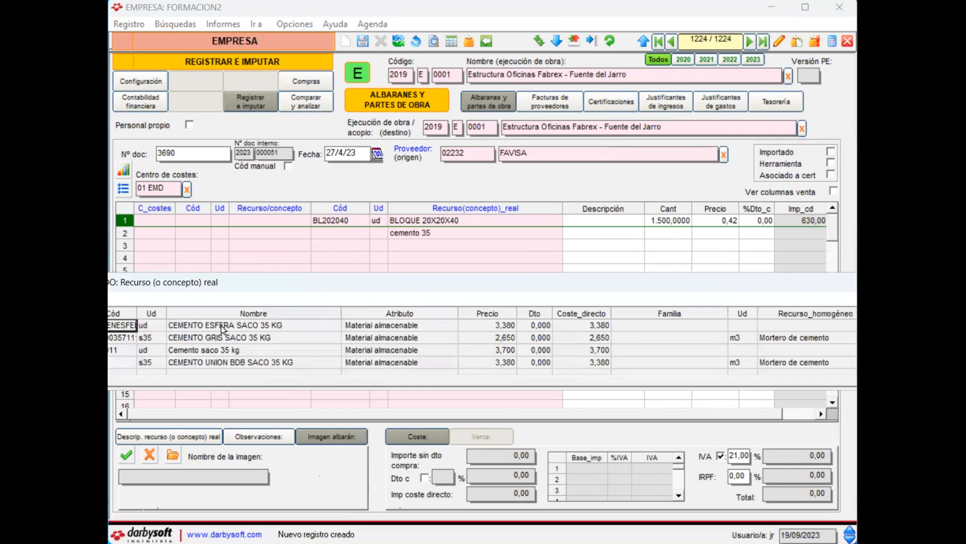
double_click(213, 350)
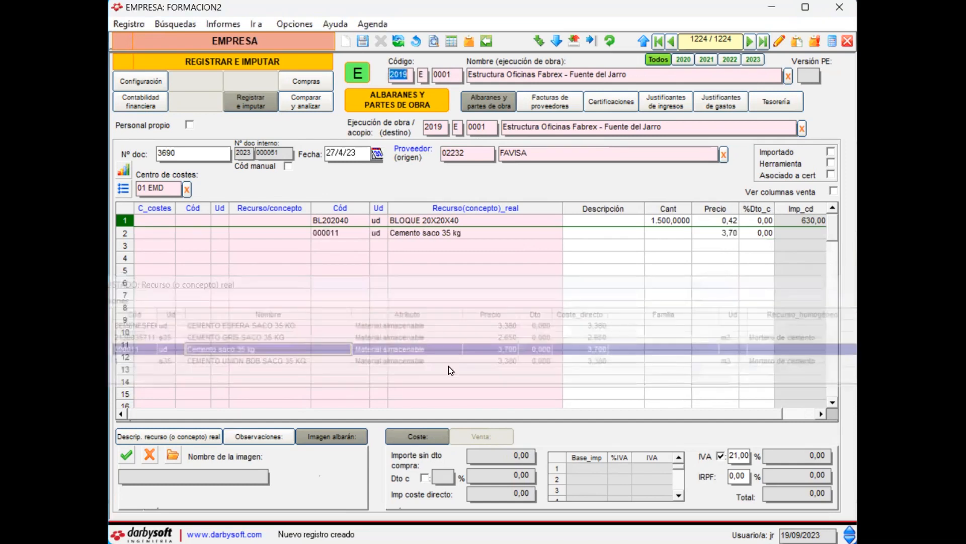
Step: Set the cement line's quantity to 38 and its price to 2,85
left_click(667, 233)
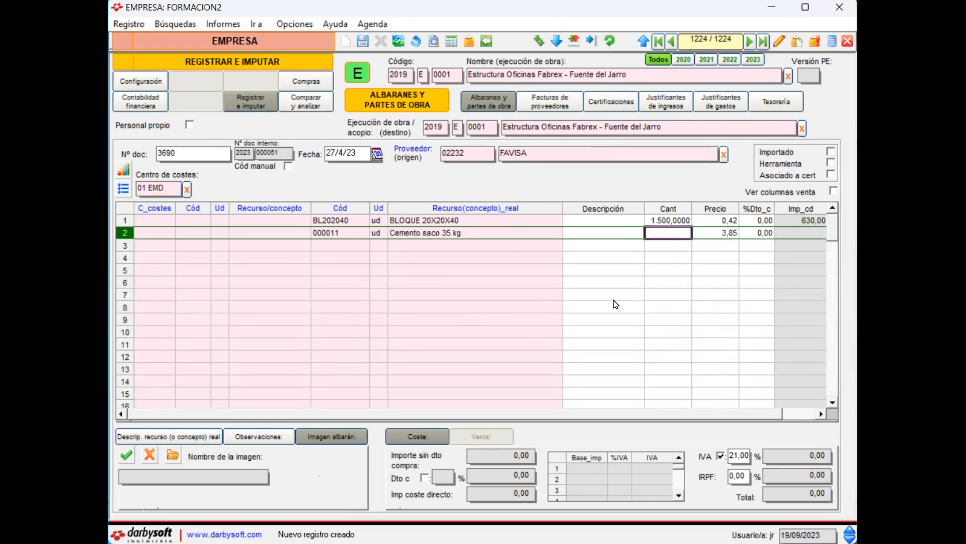
type("38")
left_click(702, 229)
type("2,85")
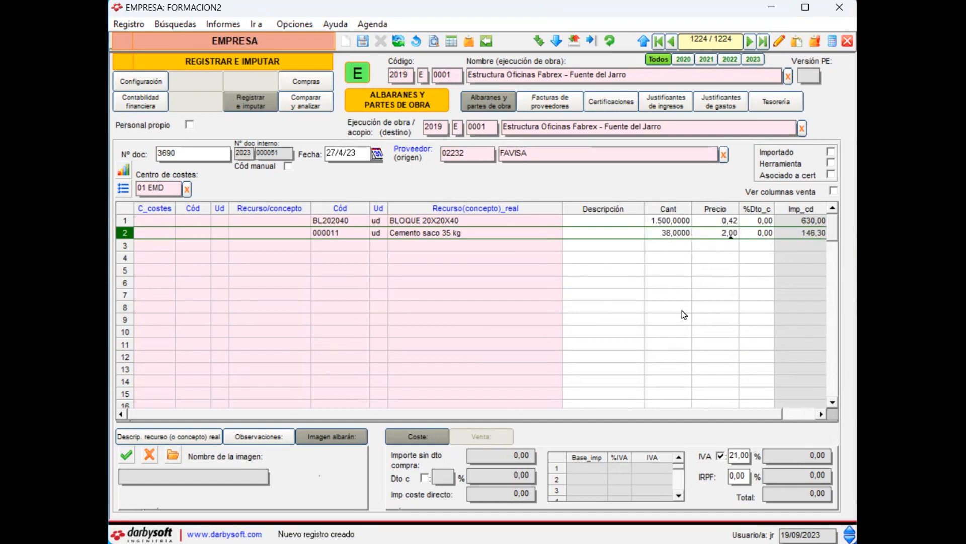
key("Return")
Step: Look up "saca are" as the real resource of the third line and choose SACA DE ARENA ENVASADA M3
key("Left")
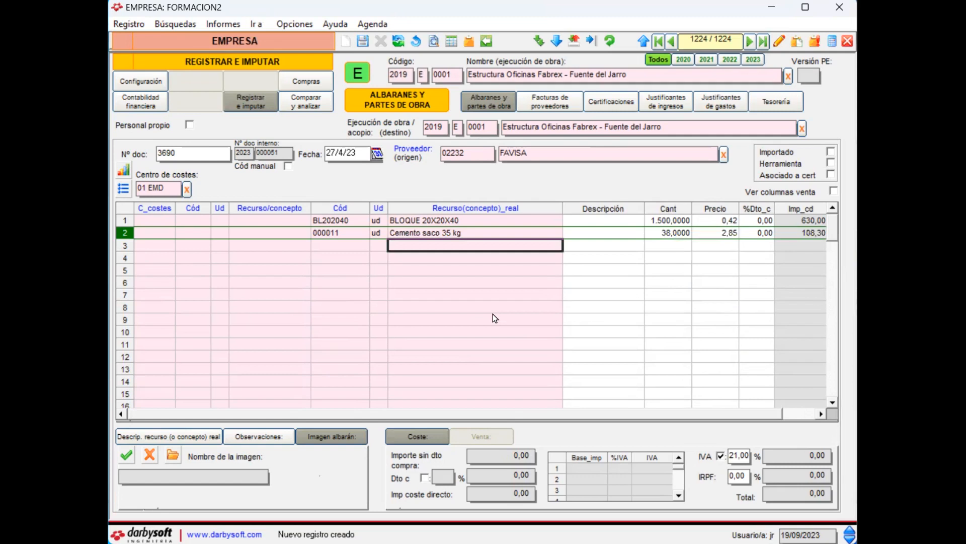
type("saca are")
key("Return")
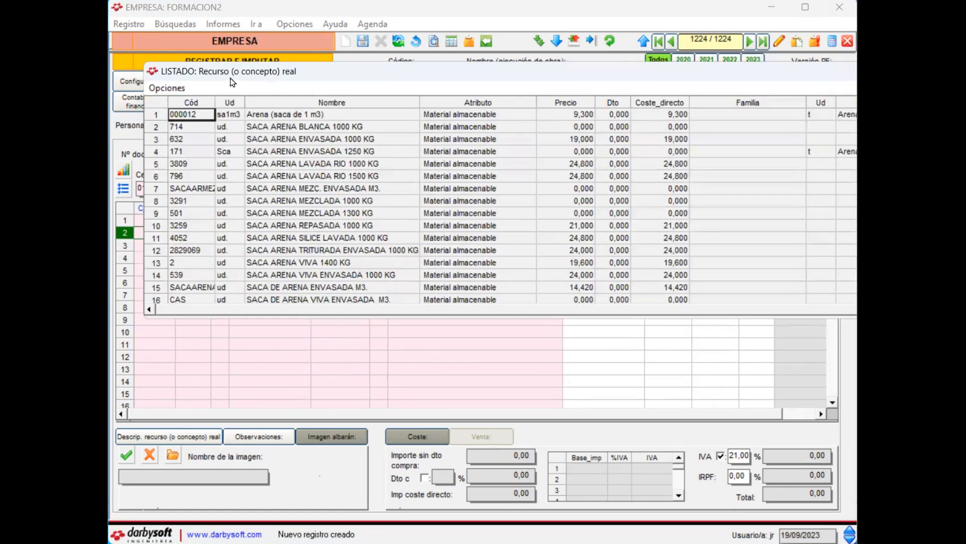
double_click(317, 287)
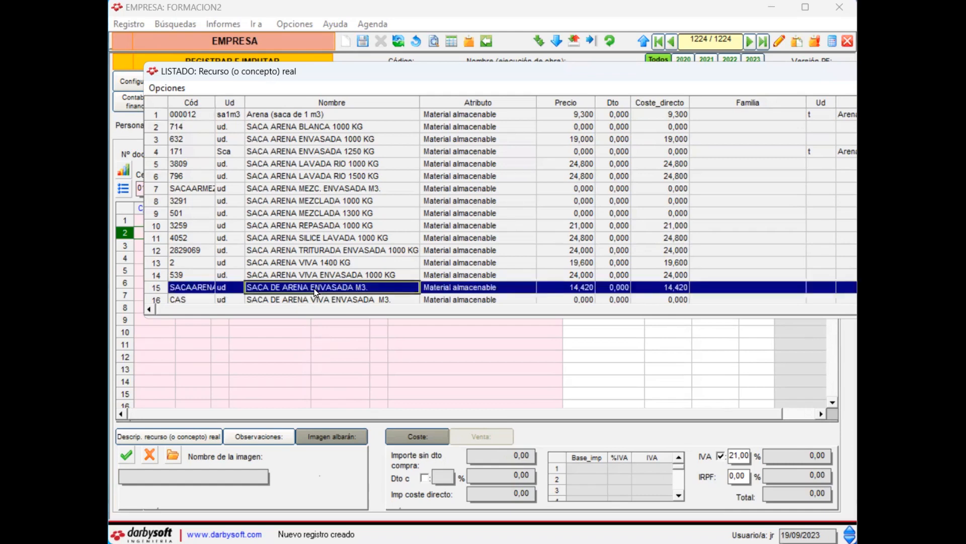
Step: Set the sand bag line's quantity to 5 and its price to 9,50
left_click(665, 245)
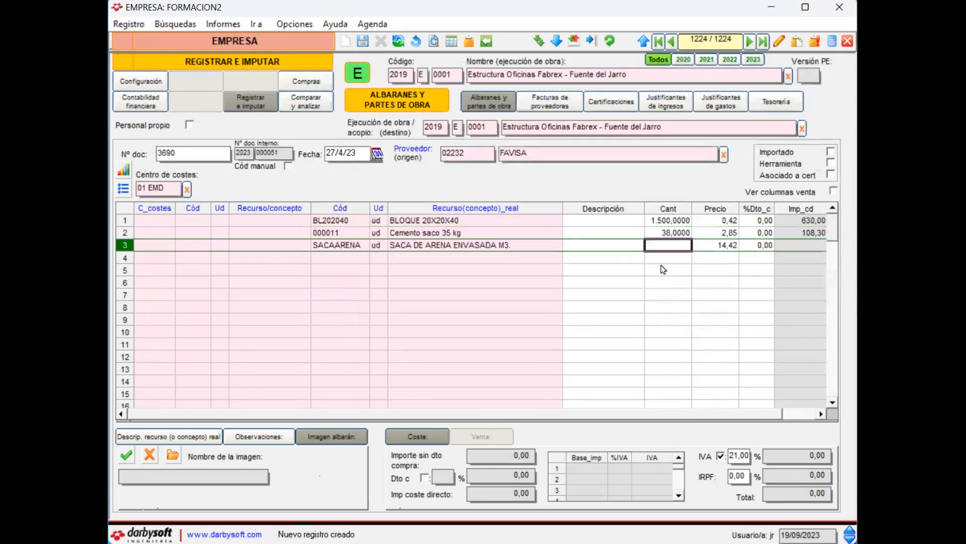
type("5")
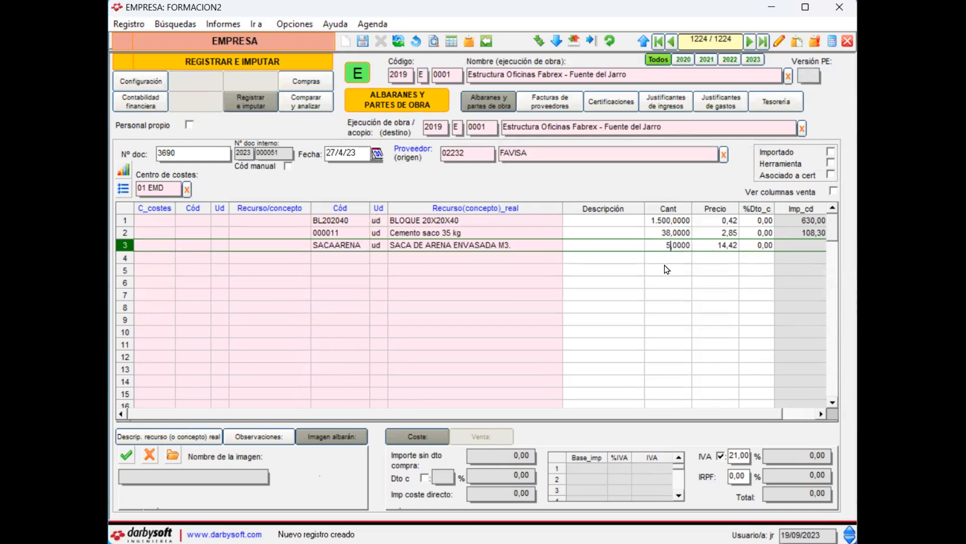
key("Return")
type("9,5")
key("Return")
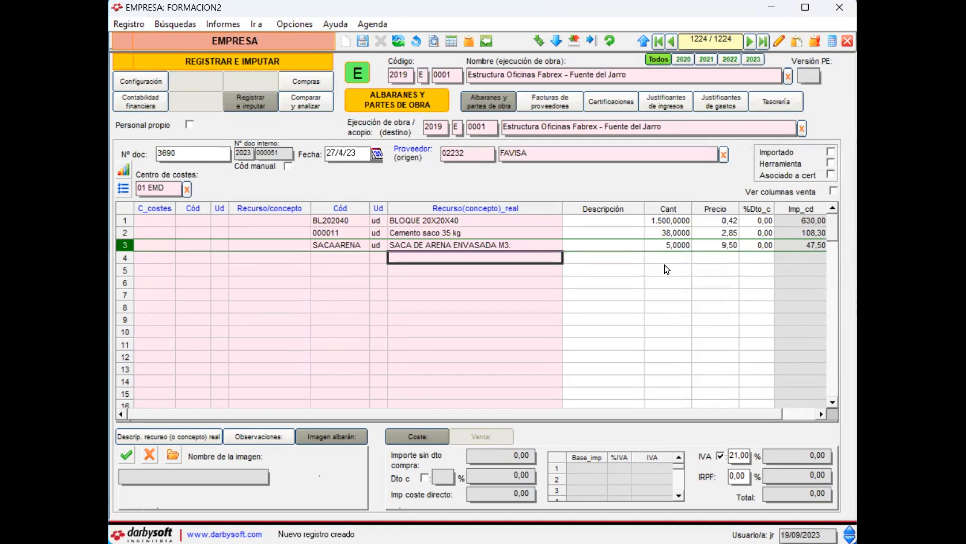
Step: Look up "placa pr" as the real resource of the fourth line and choose Placa prefabricada de hormigón armado 22
type("placa pr")
key("Return")
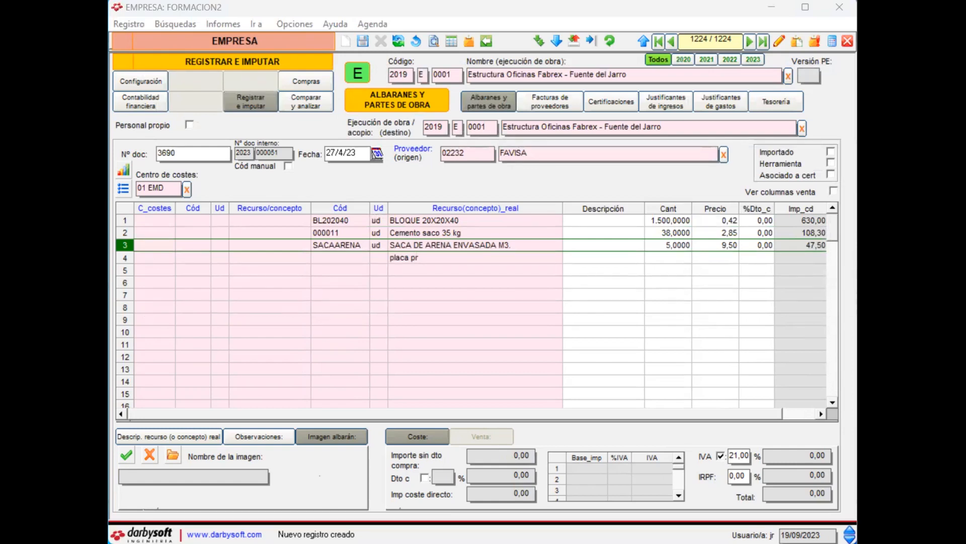
double_click(281, 402)
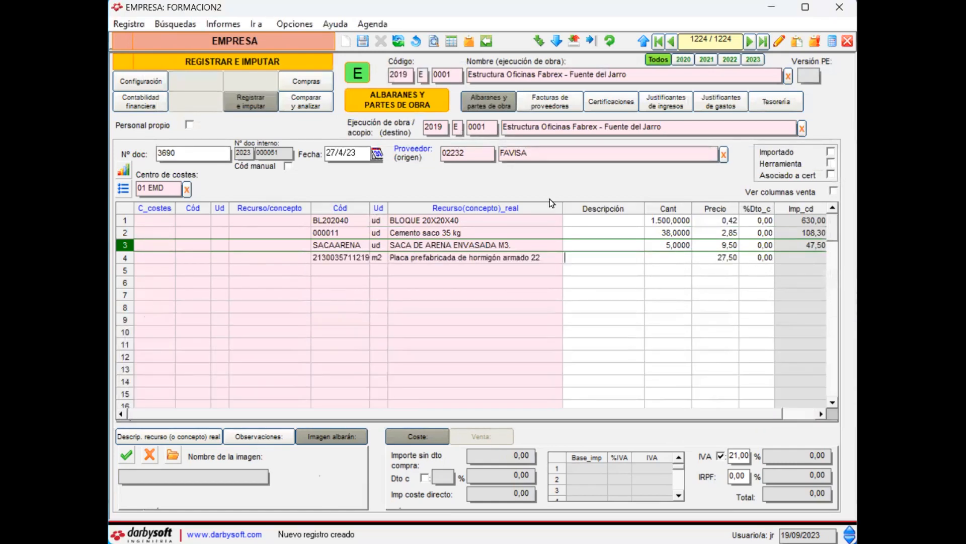
Step: Set the precast slab line's quantity to 840 and save the FAVISA delivery note
left_click(661, 257)
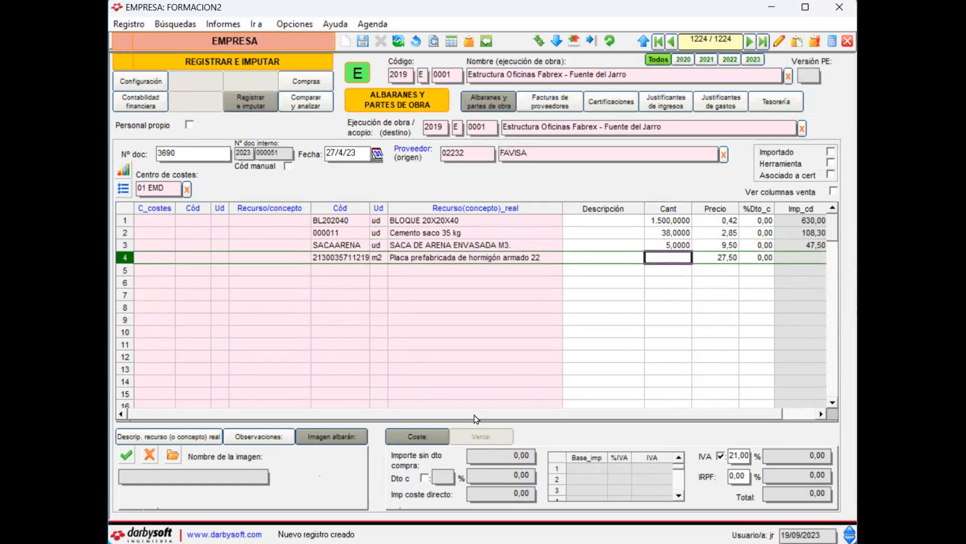
type("840")
key("Return")
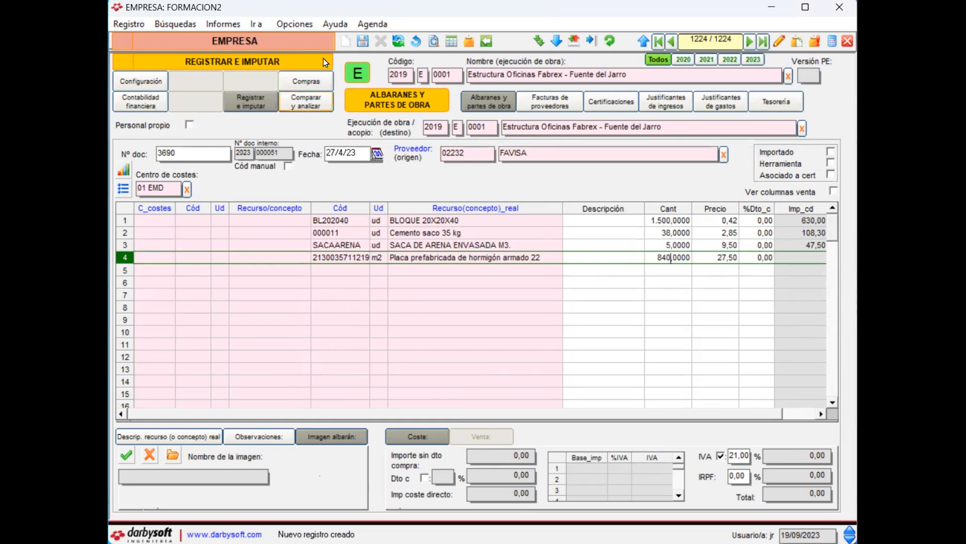
left_click(363, 41)
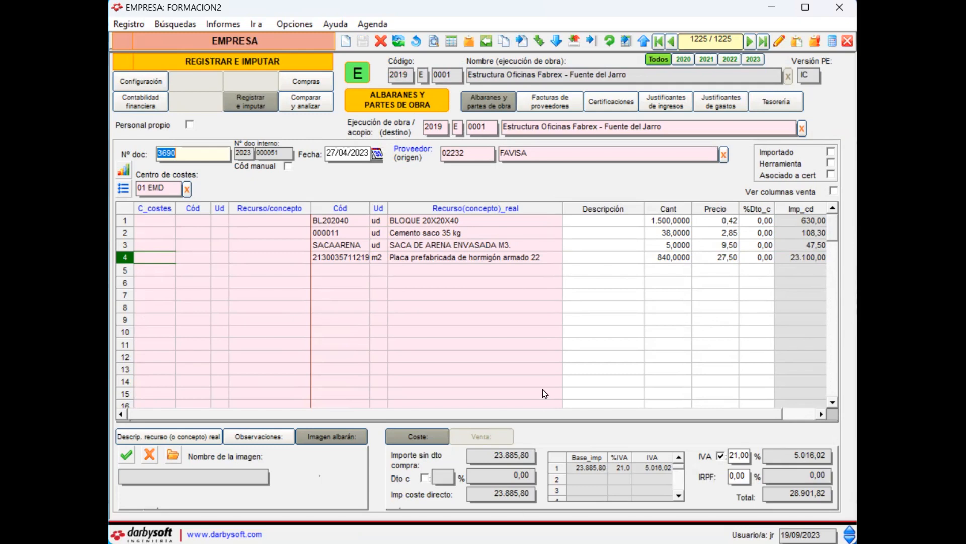
Step: Consult work report 000459 in the Word document and create a new record for the Fuente del Jarro project
key("alt+Tab")
scroll(784, 336, "down", 1)
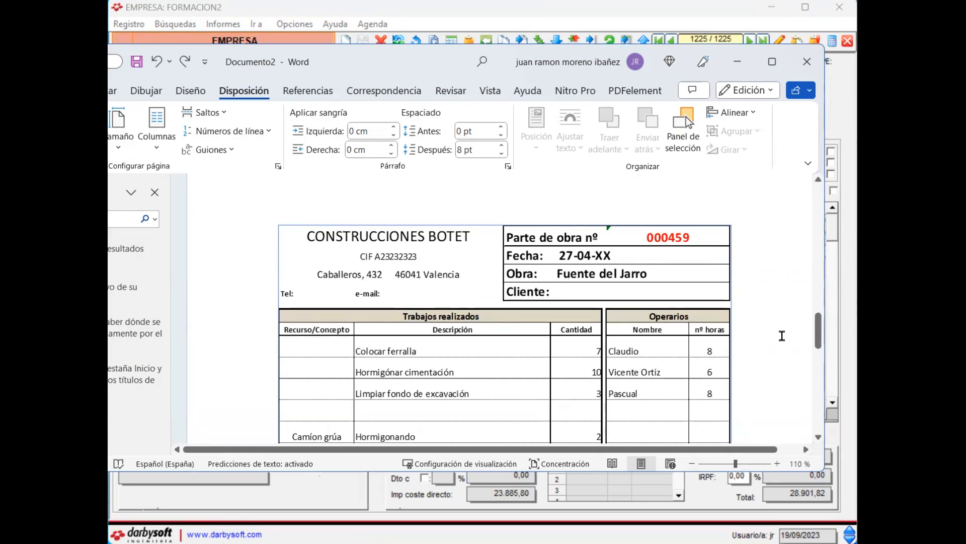
left_click(345, 40)
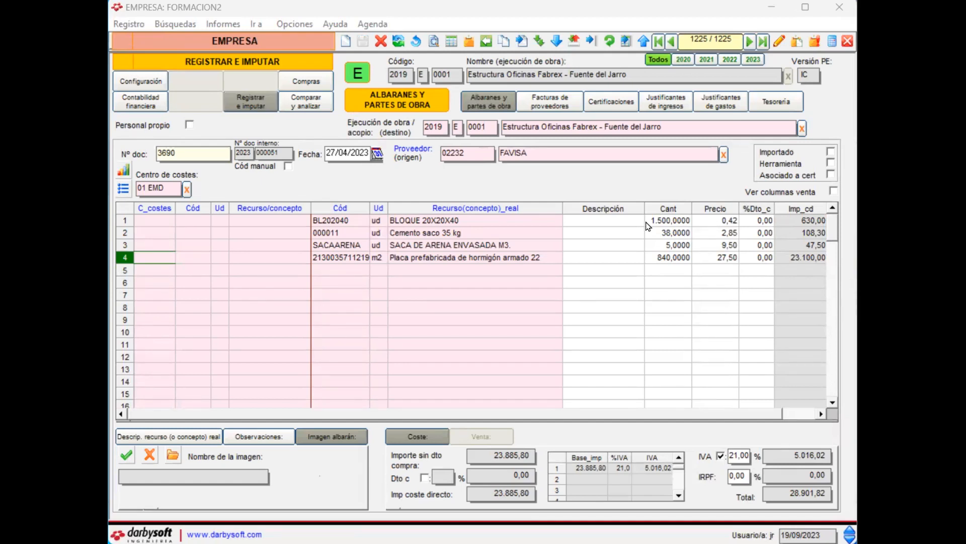
left_click(345, 45)
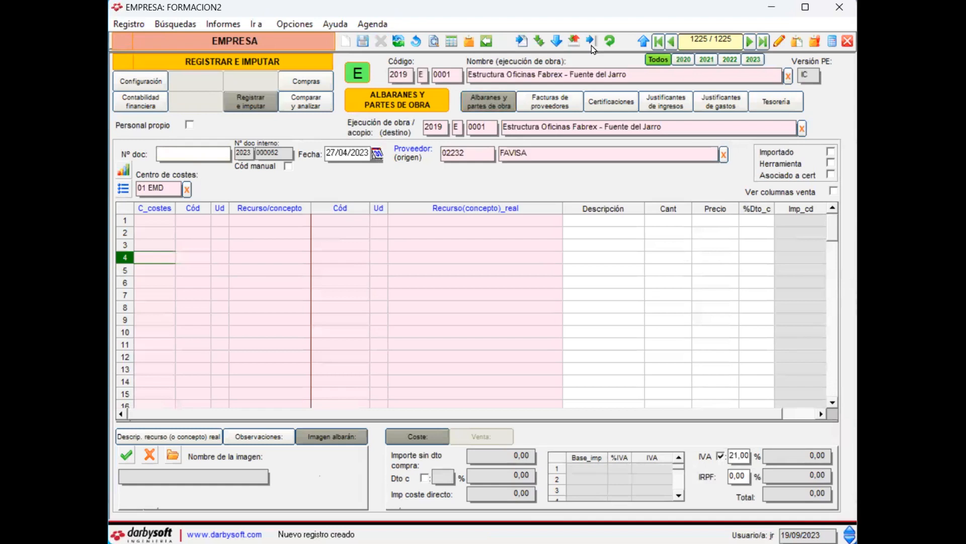
Step: Set the document number to 459 and look up "bote" as the supplier to assign CONSTRUCCIONES BOTET
left_click(642, 77)
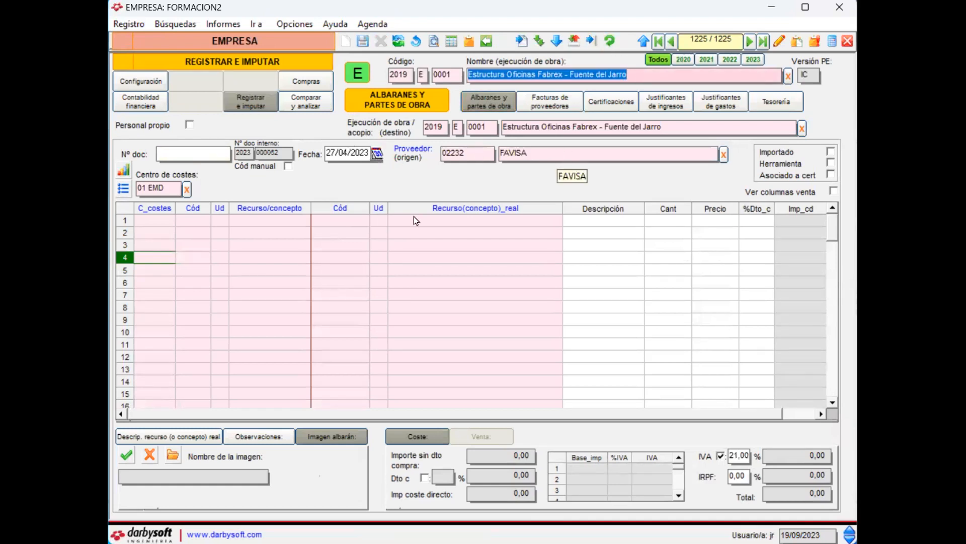
left_click(162, 154)
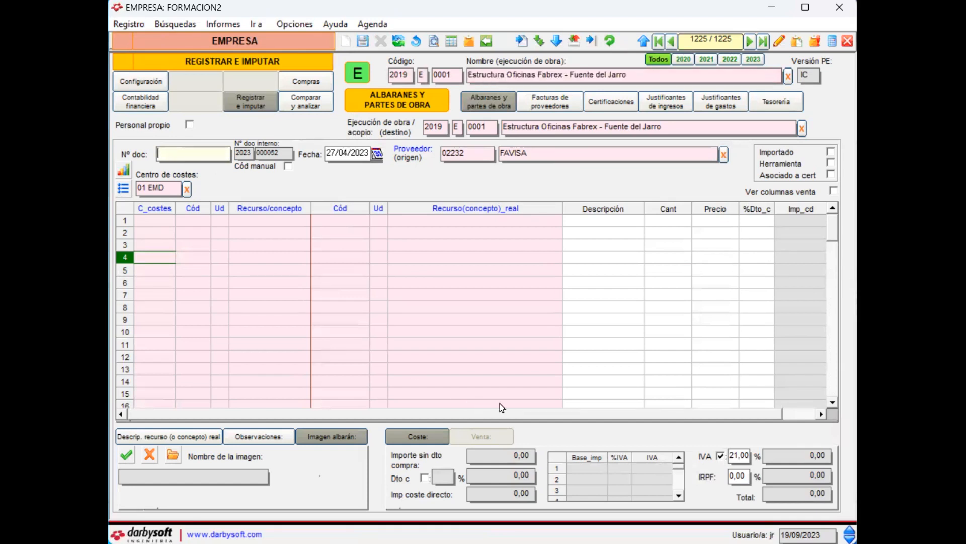
type("459")
left_click(566, 147)
type("bote")
key("Return")
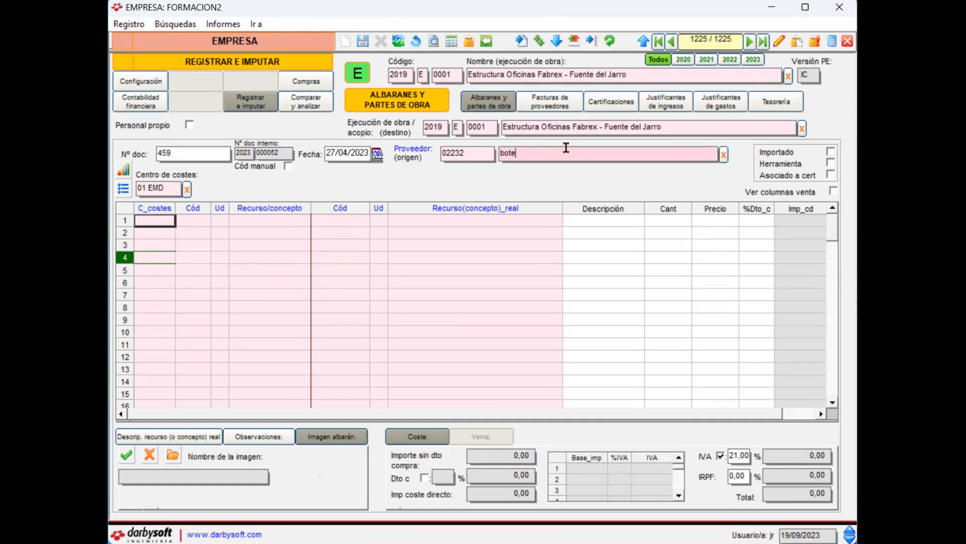
Step: Look up "mano de" as the first line's real resource to assign MANO DE OBRA
left_click(425, 222)
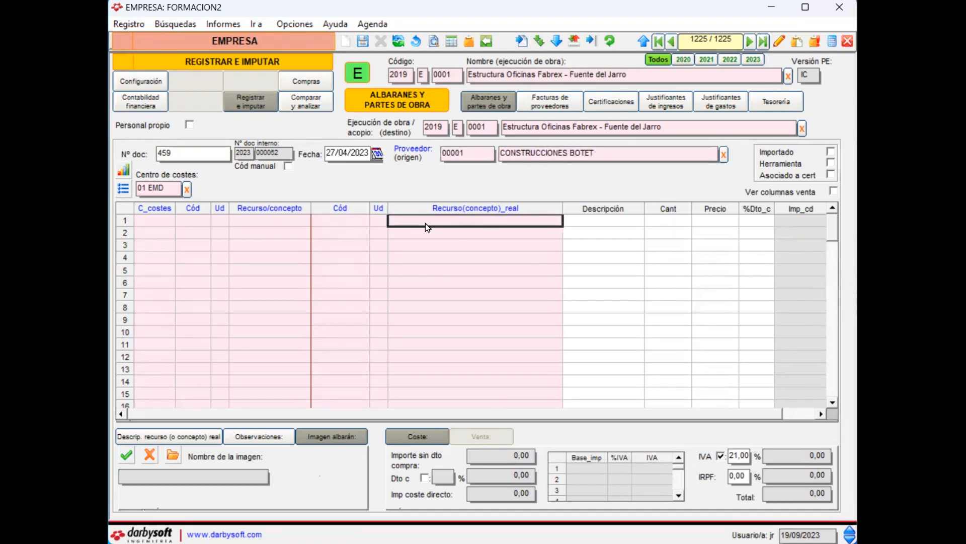
type("mano de")
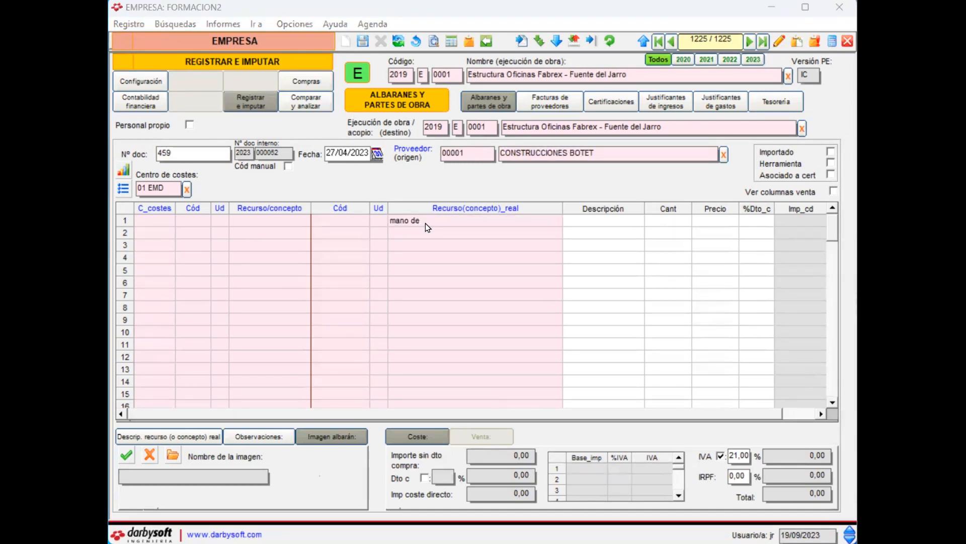
key("Return")
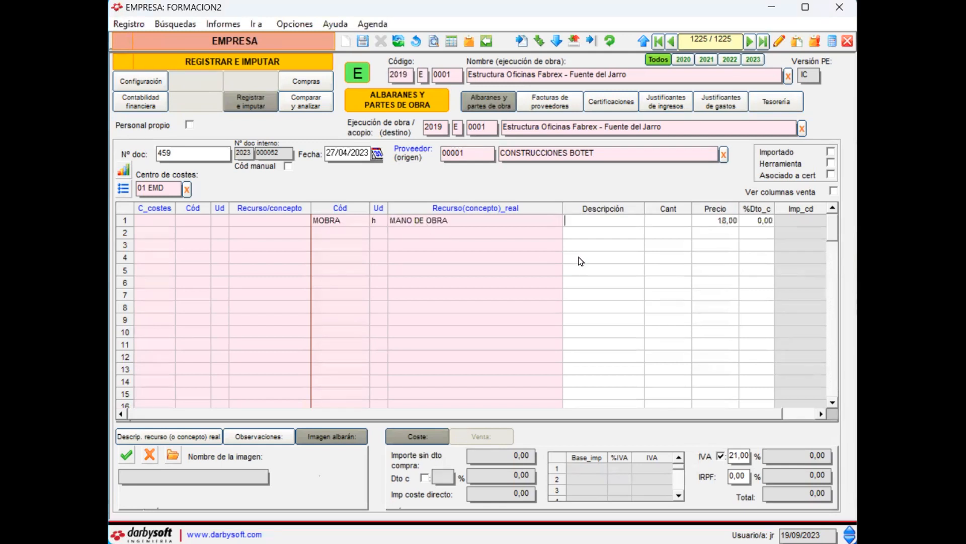
Step: Describe the first labour line as "Colcar ferralla" and set its quantity to 7
type("Colcar ferralla")
key("Tab")
type("7")
key("Return")
key("Left")
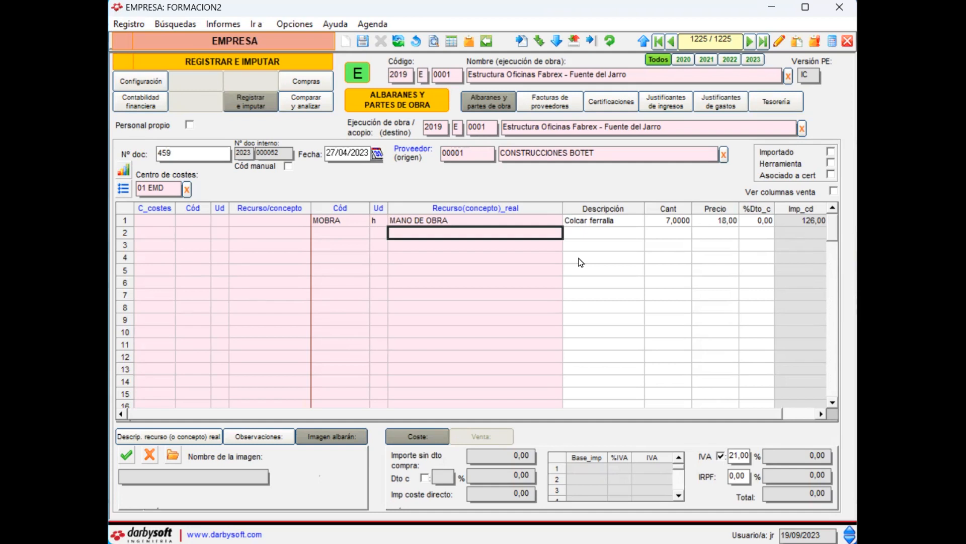
Step: Add a second MANO DE OBRA line described as "Hormigonar cimentaicón" with a quantity of 10
type("Mano de obr")
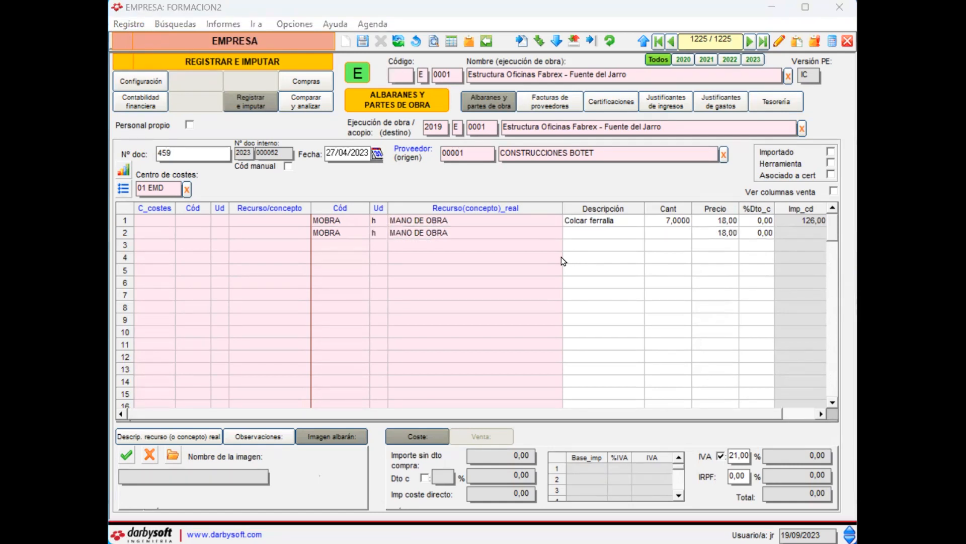
type("Hormigonar cimentaicón")
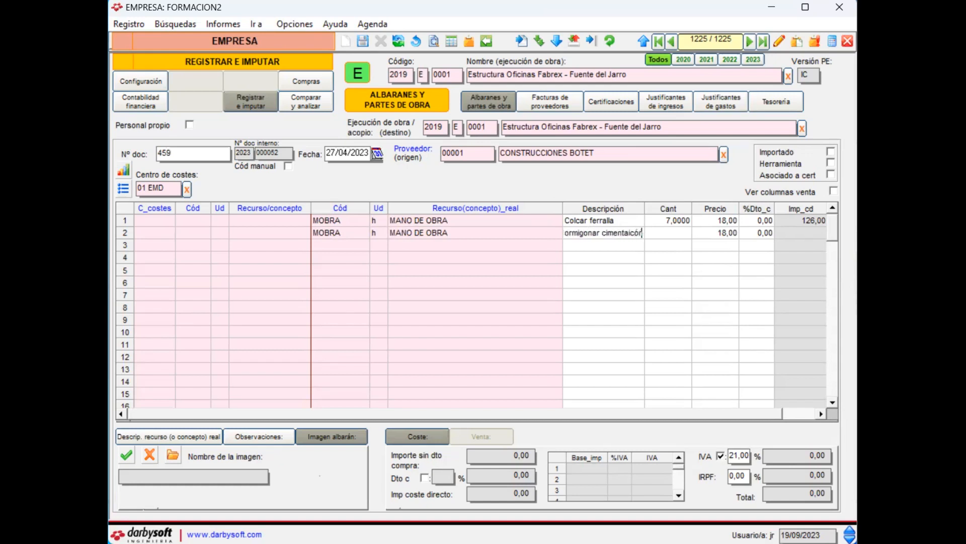
key("Return")
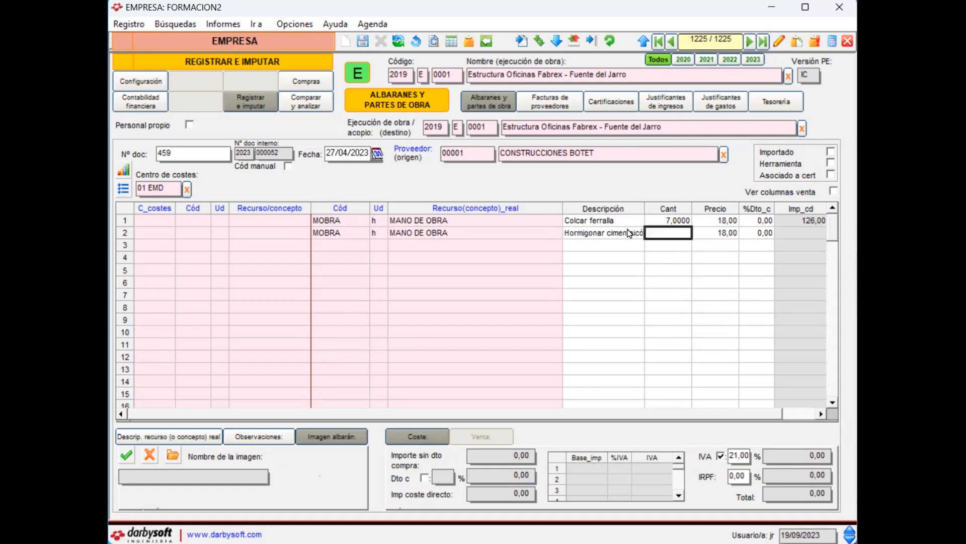
type("10")
key("Return")
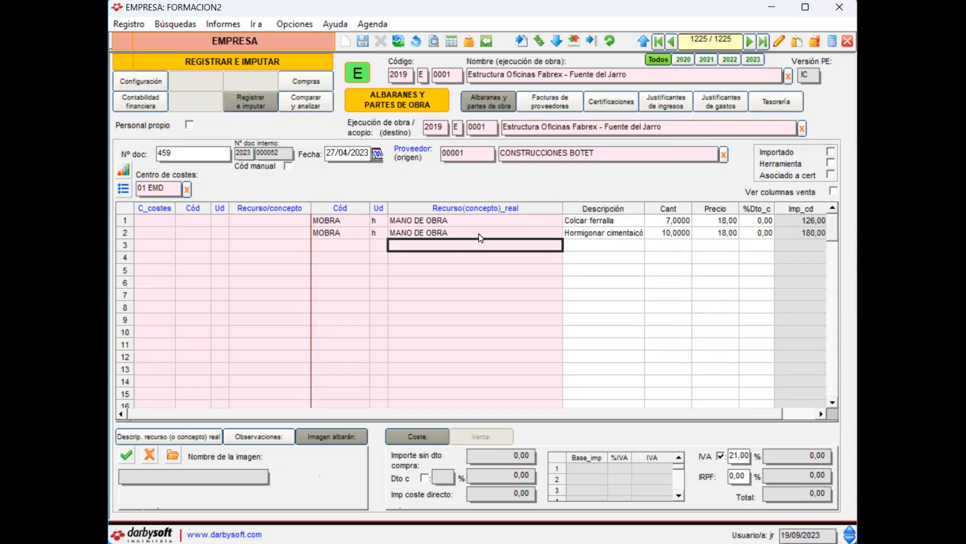
Step: Duplicate the second labour line and change the copy's description to "Limpiar fondo de excavación" and its quantity to 3
right_click(441, 235)
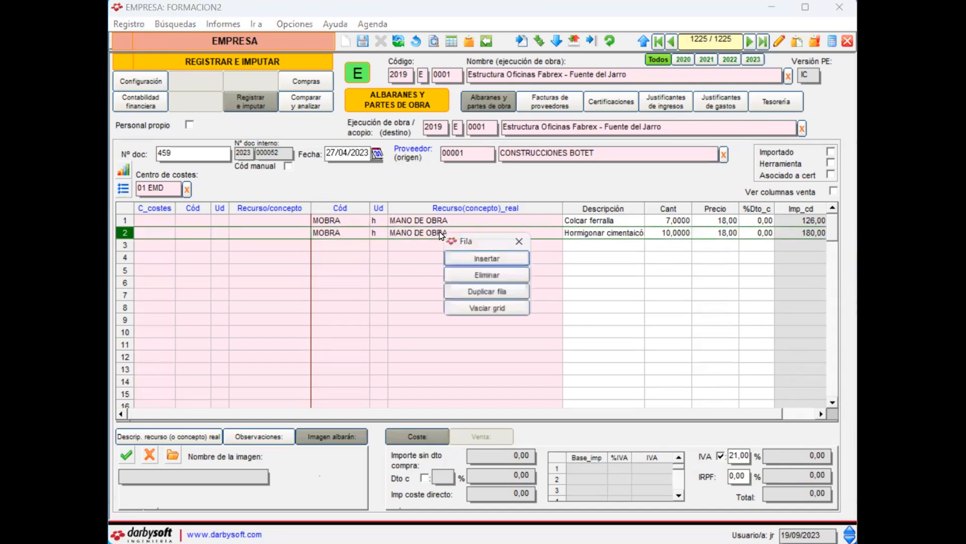
left_click(498, 295)
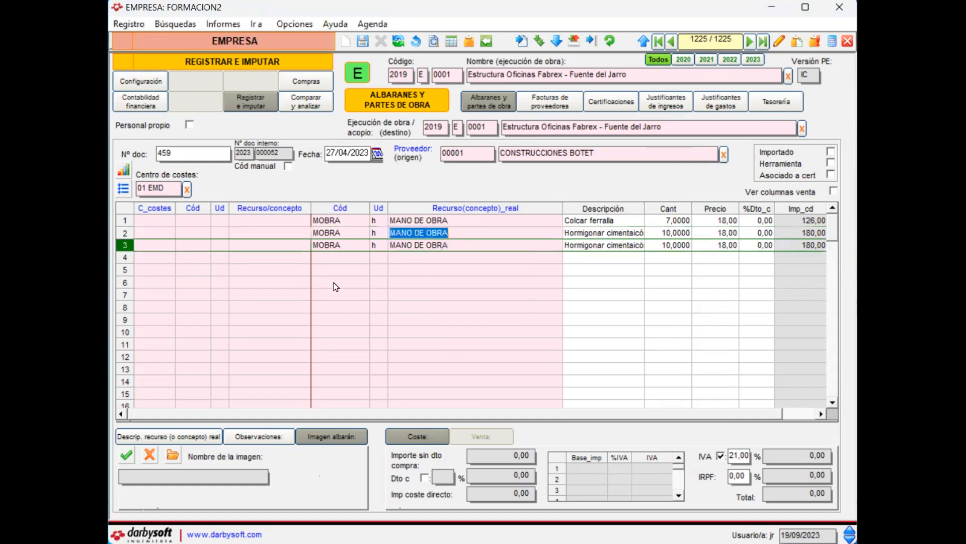
left_click(595, 247)
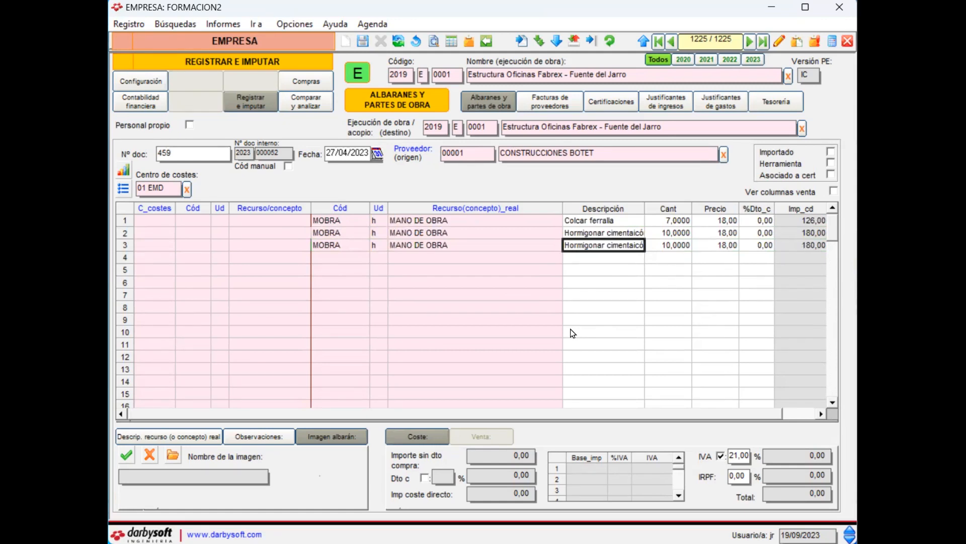
type("Limpiar fondo de excav")
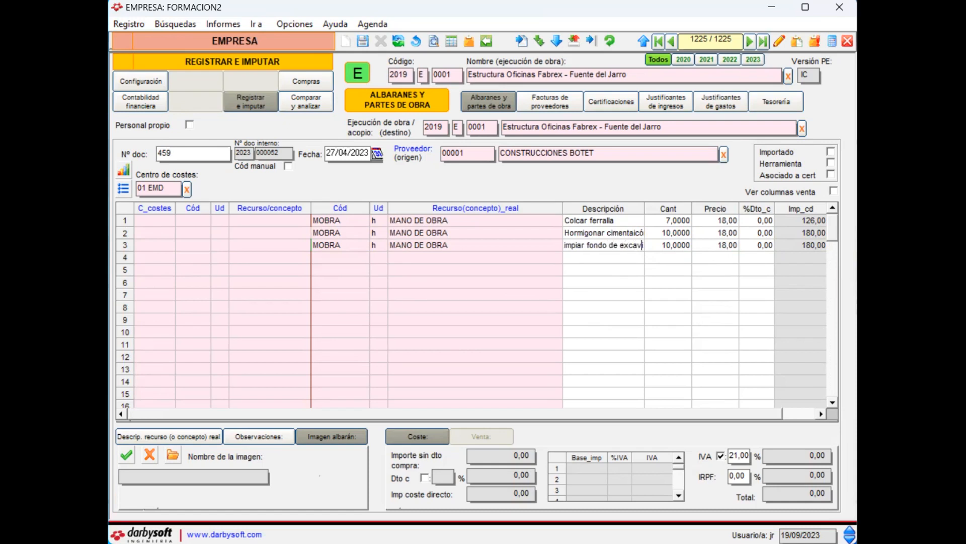
type("ación")
key("Tab")
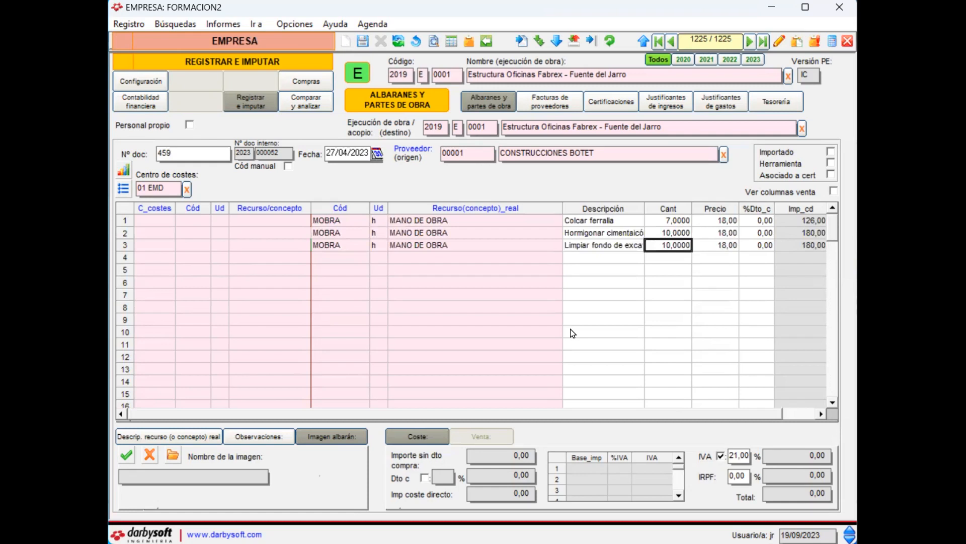
type("3")
key("Return")
key("Left")
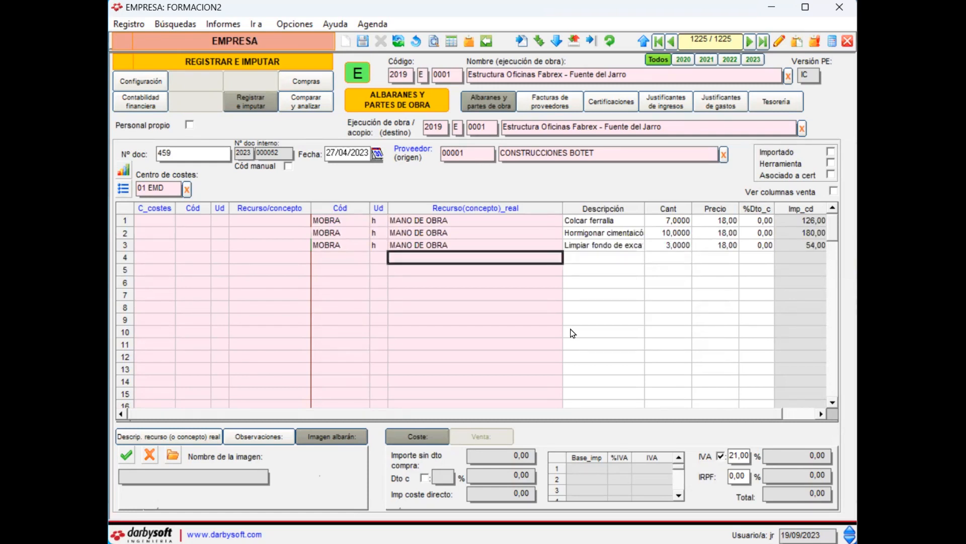
Step: Look up "gru ca" as the real resource of the fourth line and choose CAMION IVECO C/GRUA
type("gru")
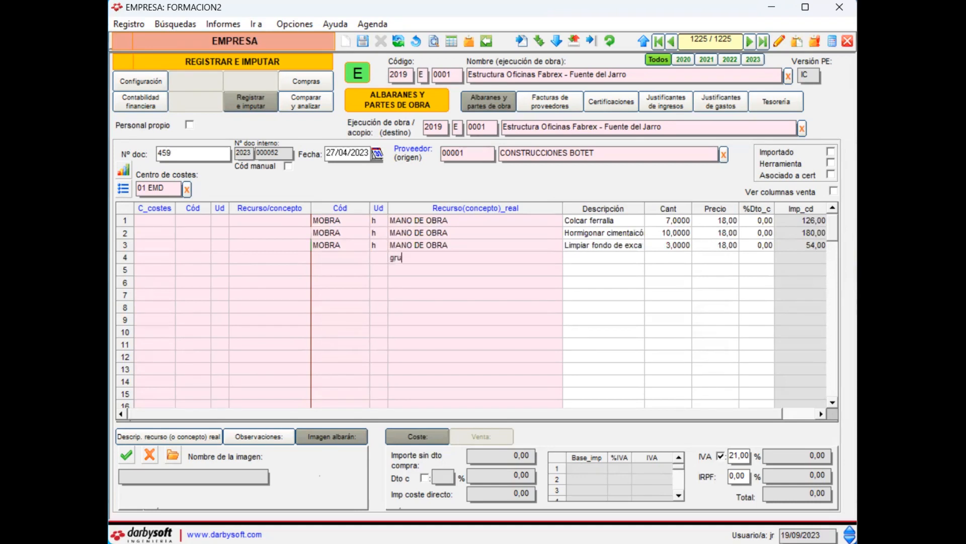
type(" ca")
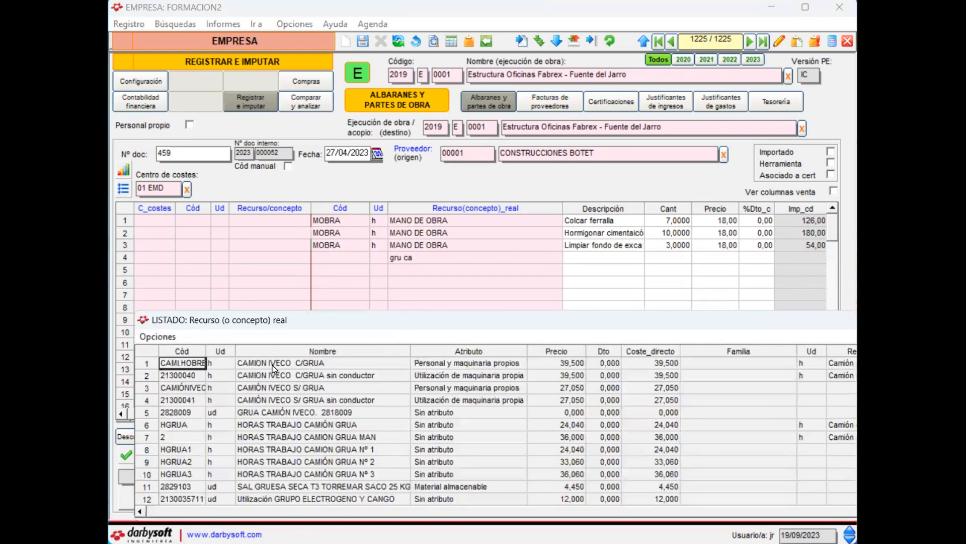
double_click(273, 364)
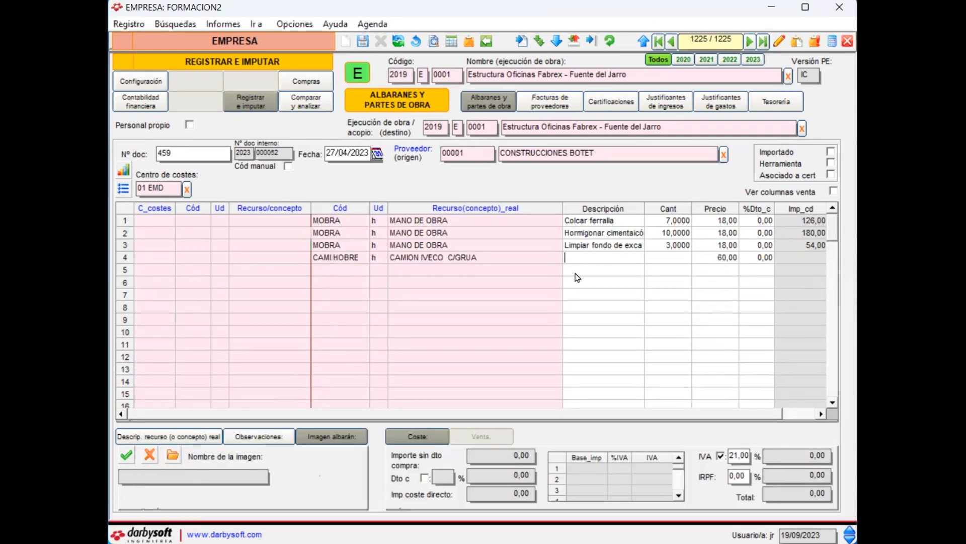
Step: Describe the crane truck line as "hromigonando" with a quantity of 2, and save the record with document number 458
type("hromigonando")
key("Tab")
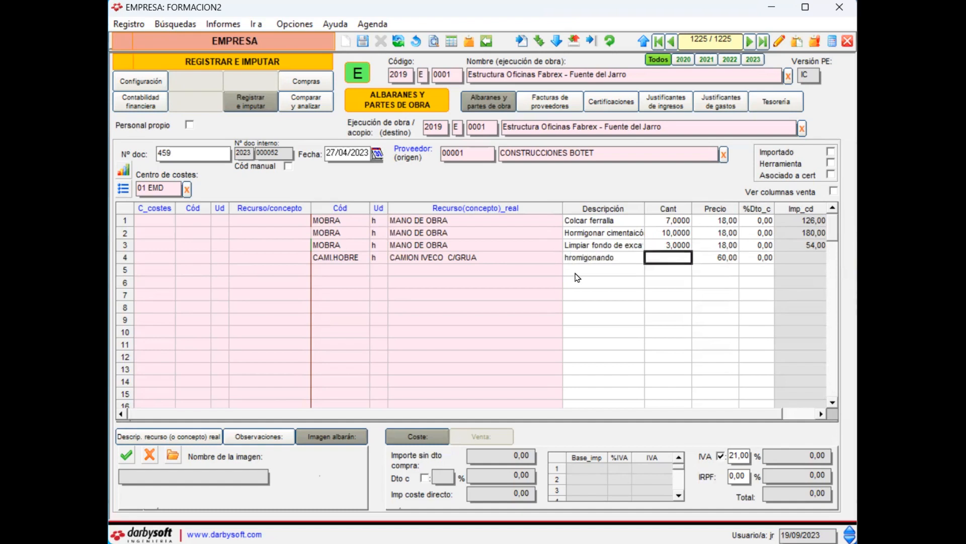
type("2")
key("Tab")
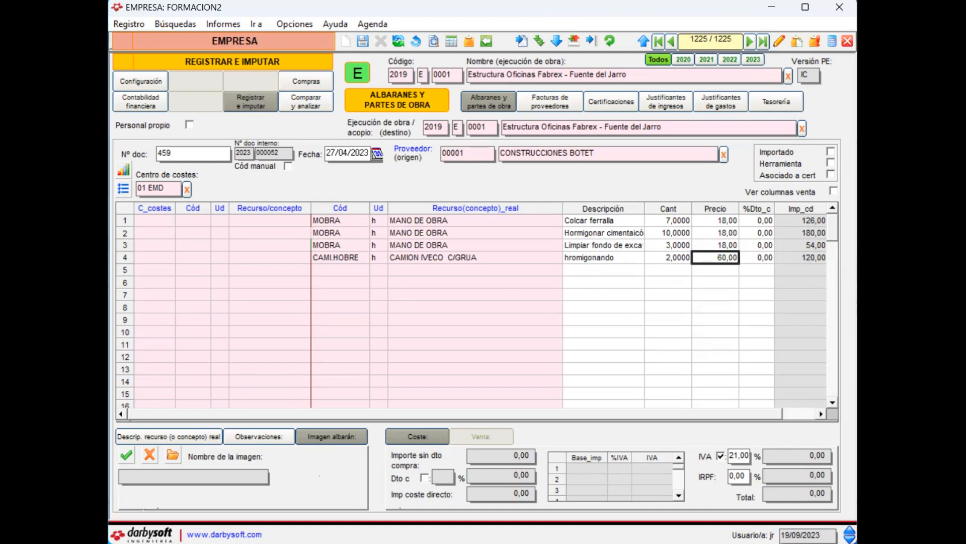
left_click(361, 38)
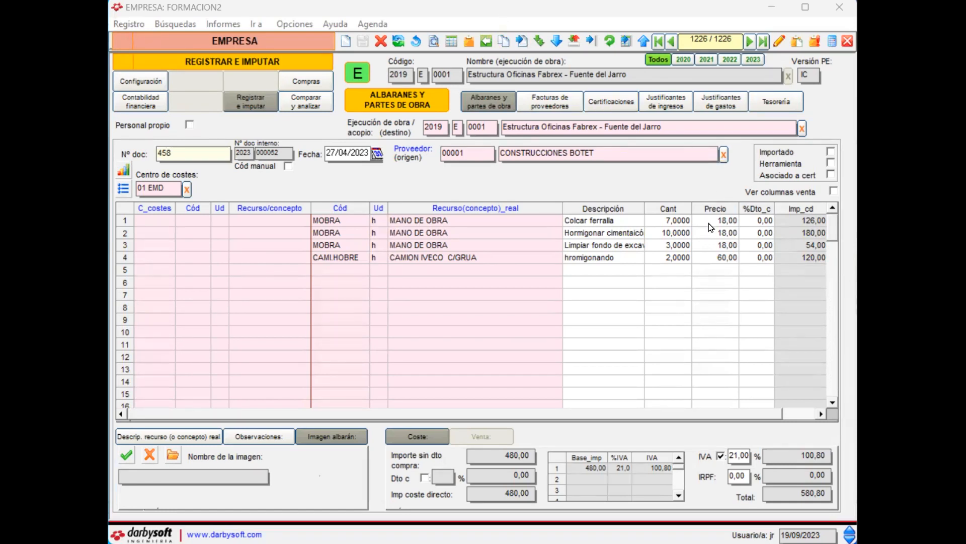
left_click(709, 246)
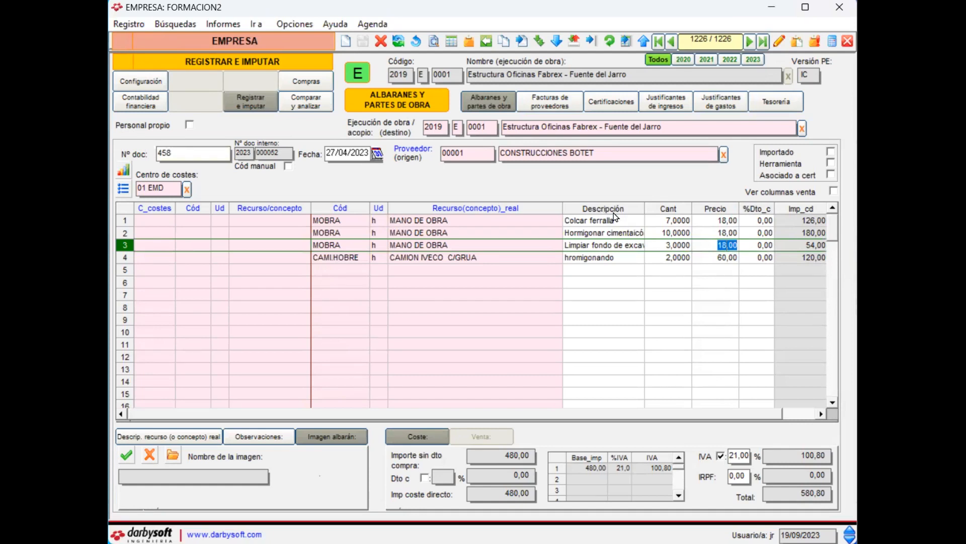
key("Down")
key("Up")
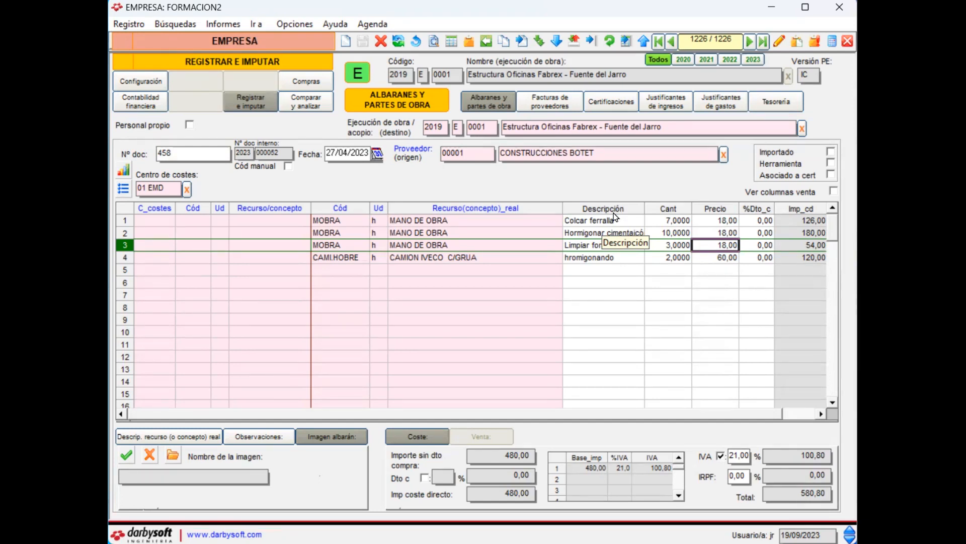
left_click(116, 26)
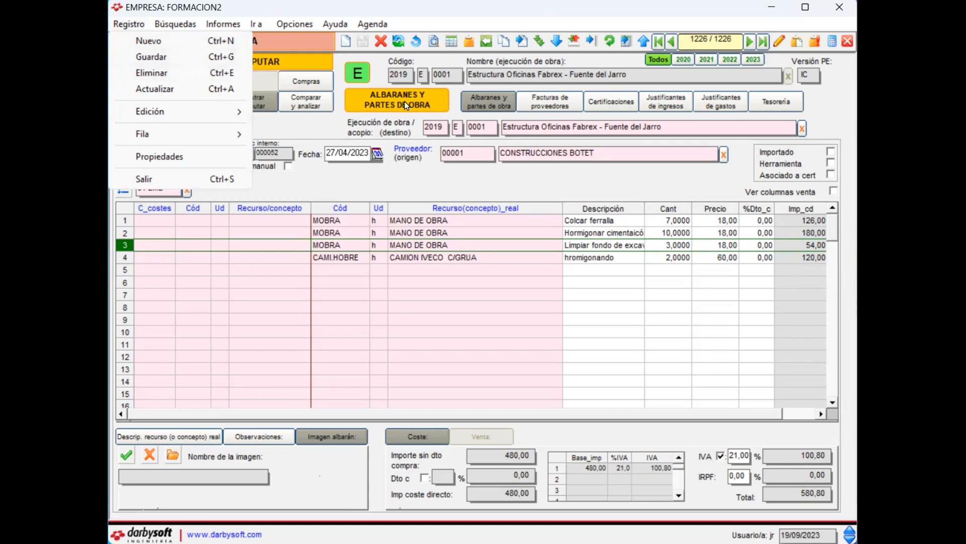
left_click(403, 14)
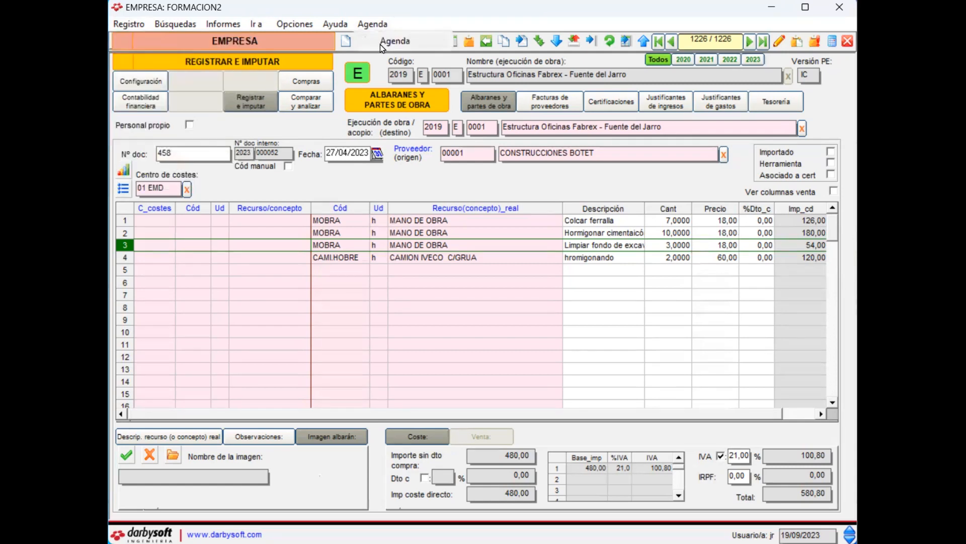
left_click(425, 281)
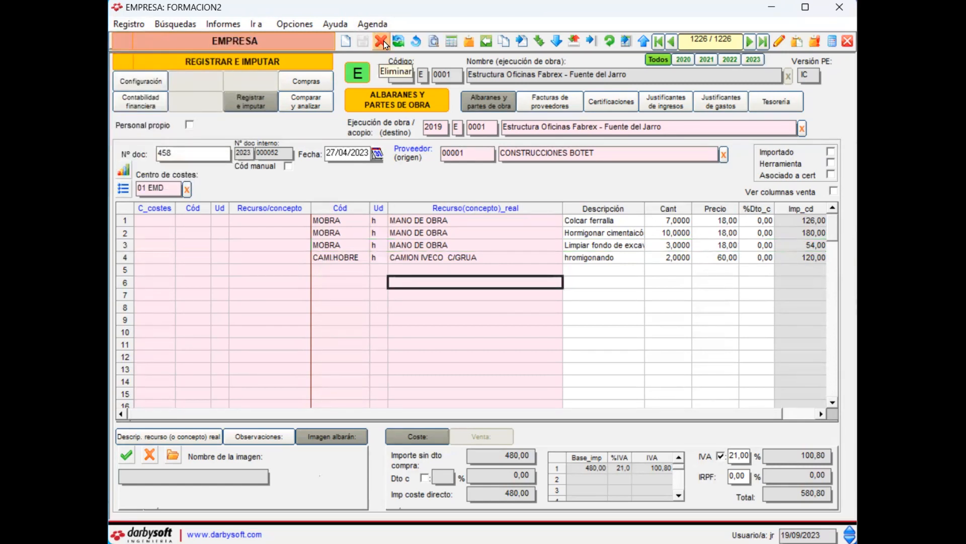
left_click(127, 26)
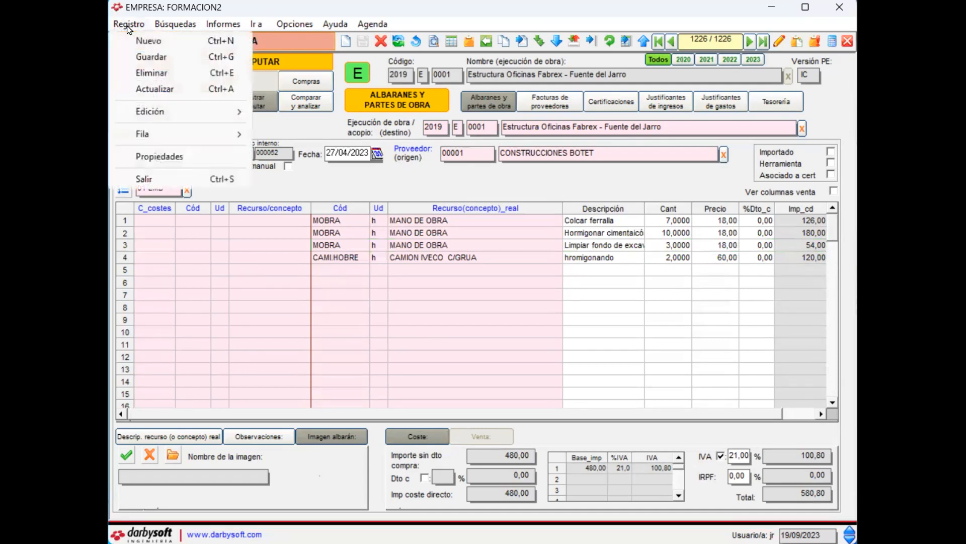
left_click(431, 306)
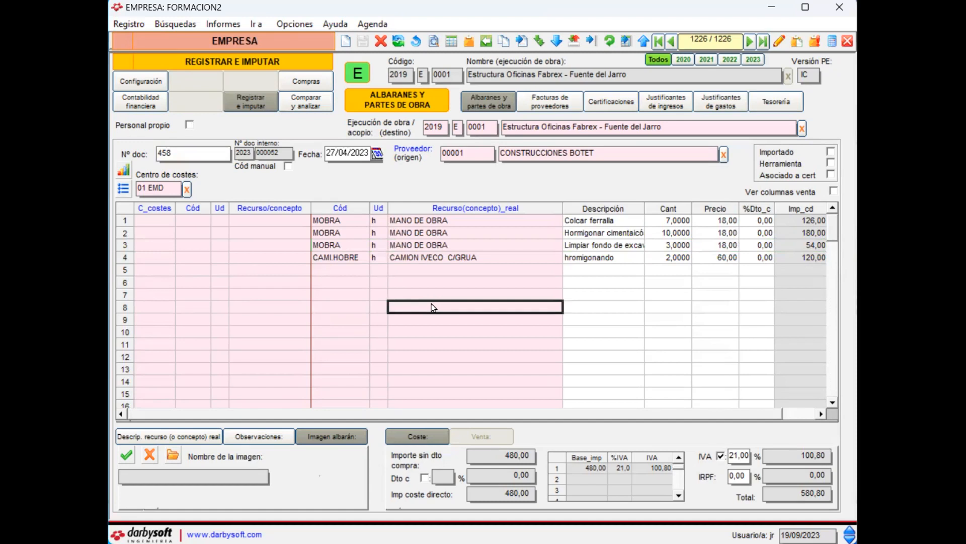
key("Up")
key("Up")
key("Up")
key("Up")
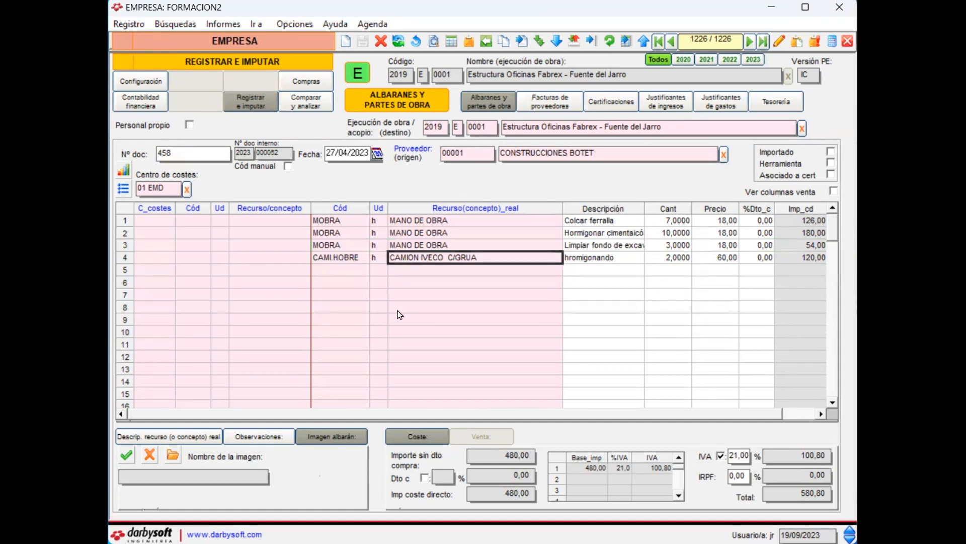
left_click(126, 25)
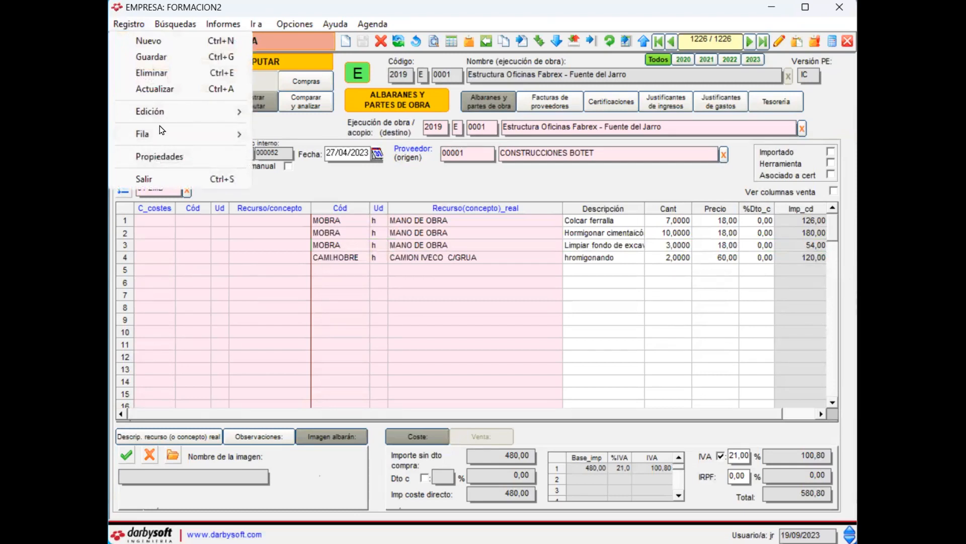
mouse_move(152, 140)
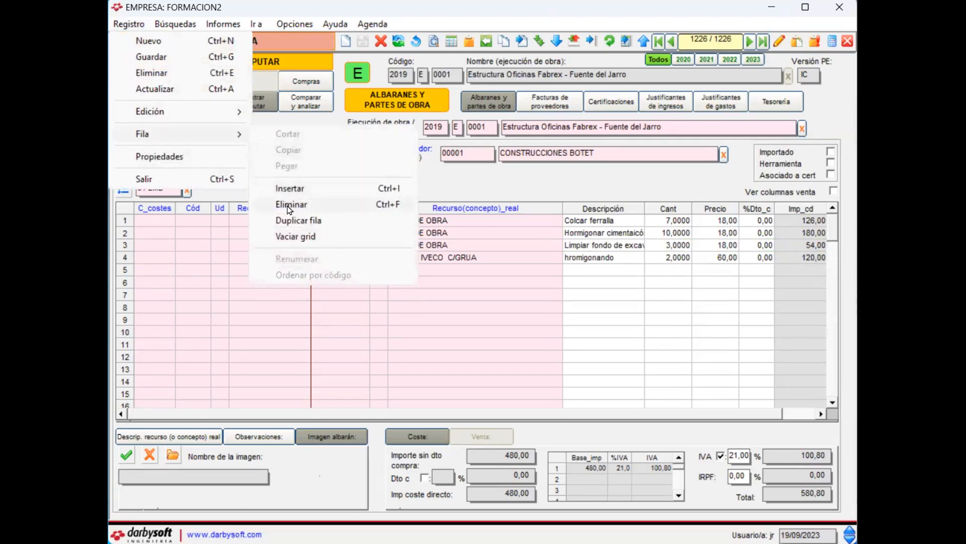
left_click(523, 261)
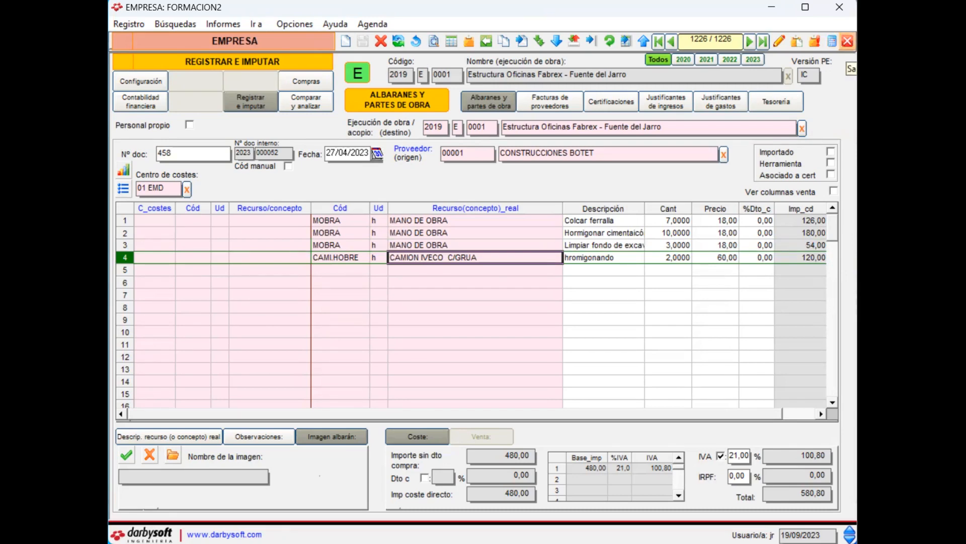
Step: Leave the company-level delivery notes, open the Ejecución de obra module and load the Fuente del Jarro project by searching its name for "jarro"
left_click(848, 42)
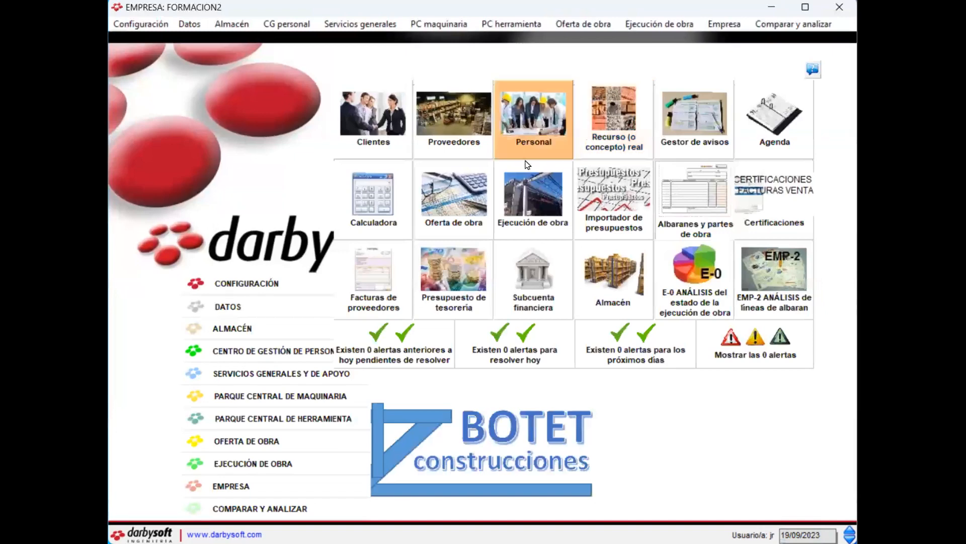
left_click(528, 199)
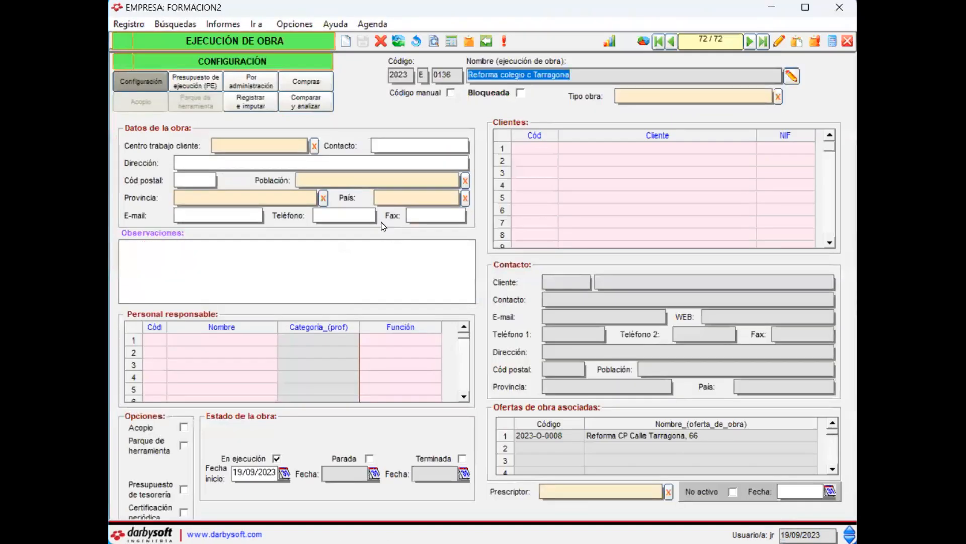
left_click(436, 47)
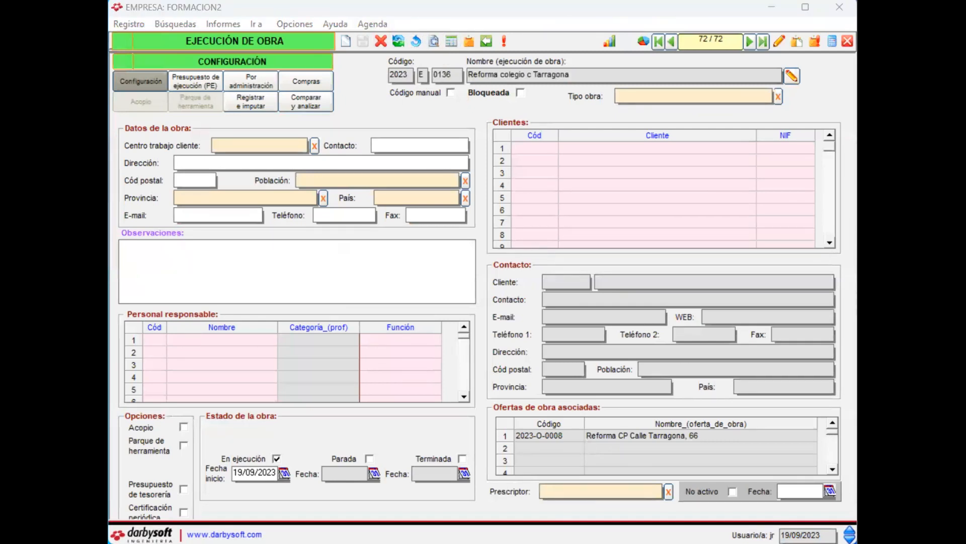
double_click(445, 253)
type("jarro")
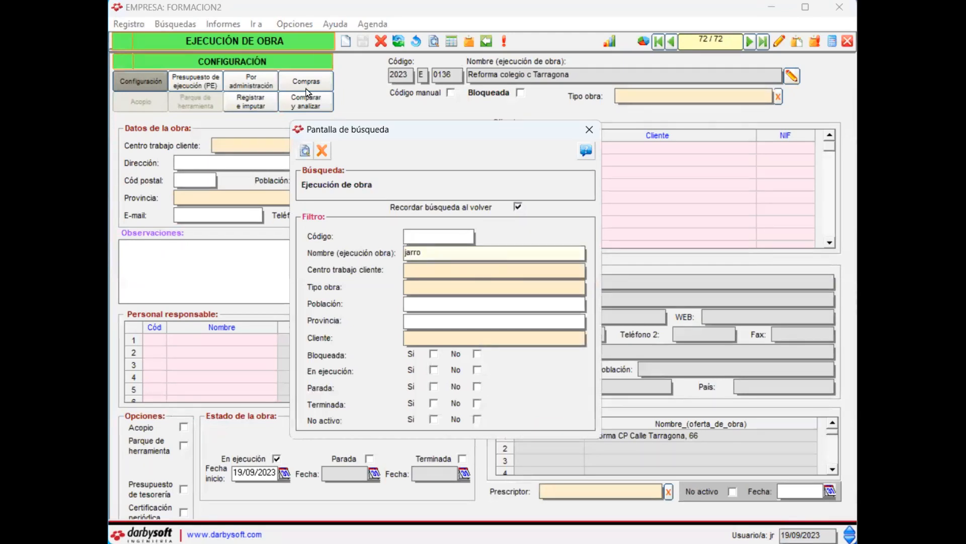
left_click(305, 150)
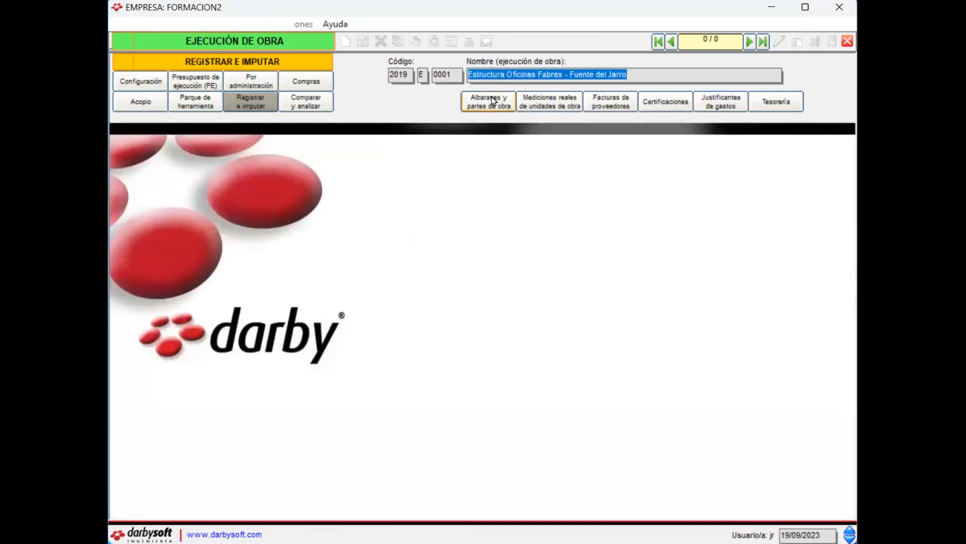
Step: Open the delivery notes and work reports of the Estructura Oficinas Fabrex - Fuente del Jarro project
left_click(493, 101)
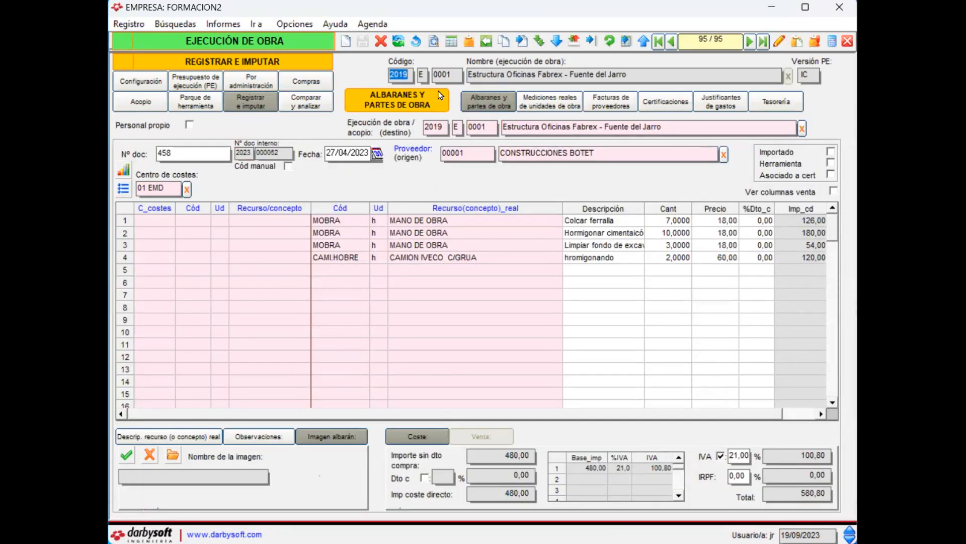
left_click(637, 80)
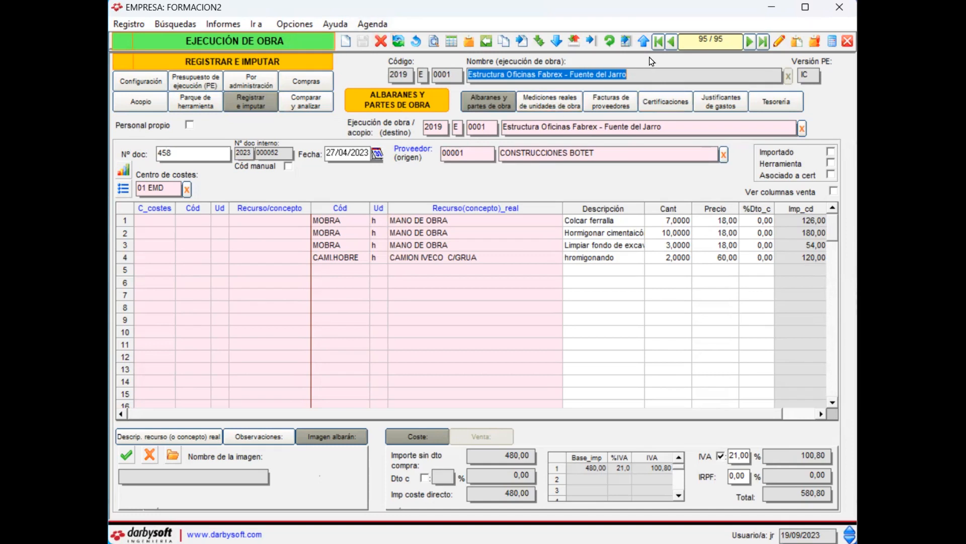
left_click(642, 79)
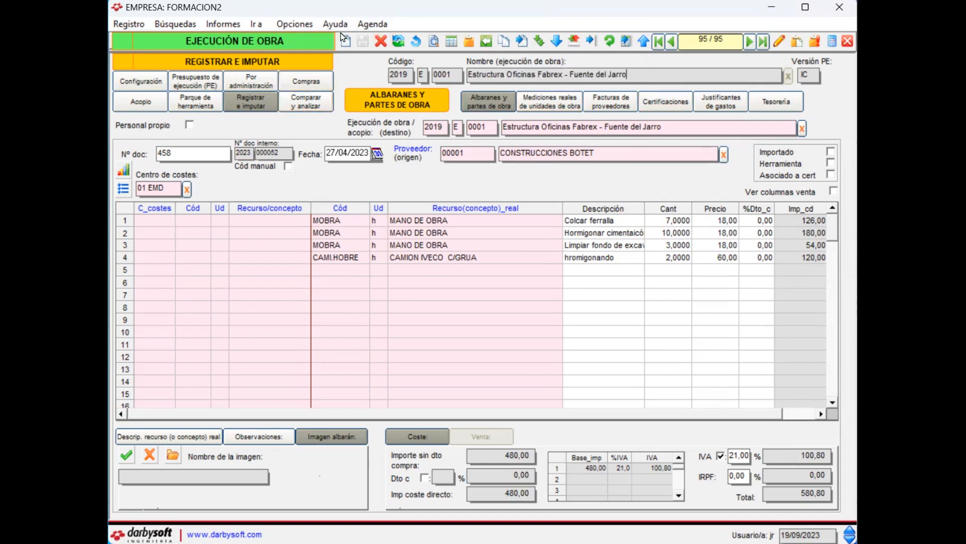
left_click(346, 45)
left_click(633, 74)
left_click(613, 79)
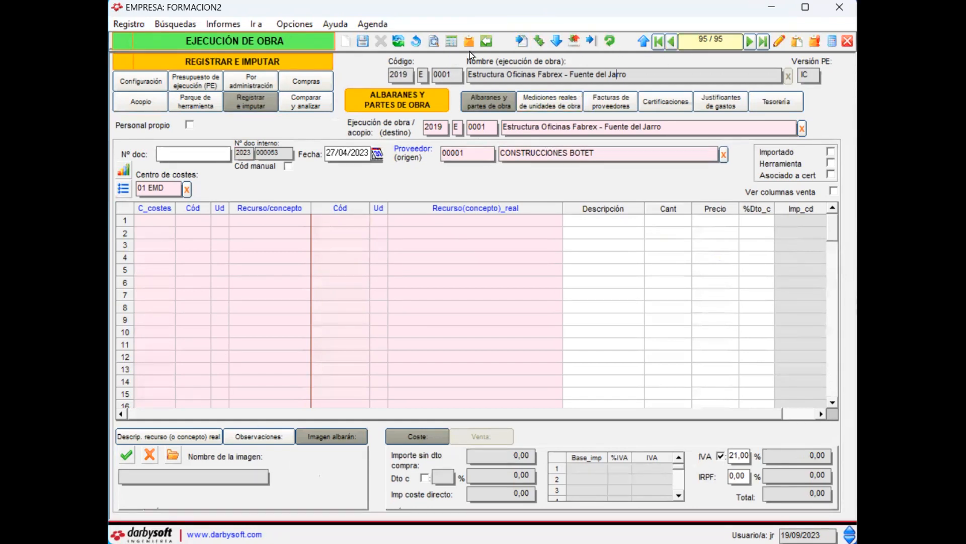
left_click(399, 43)
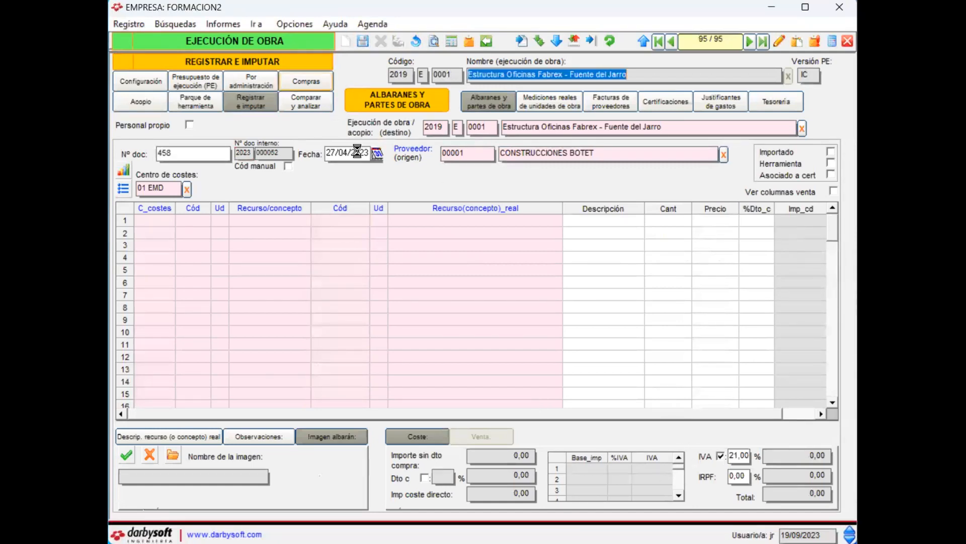
Step: Browse back two records through the project's delivery notes, past FAVISA note 3690 to Aceros de la Ribera note 4935b
left_click(673, 41)
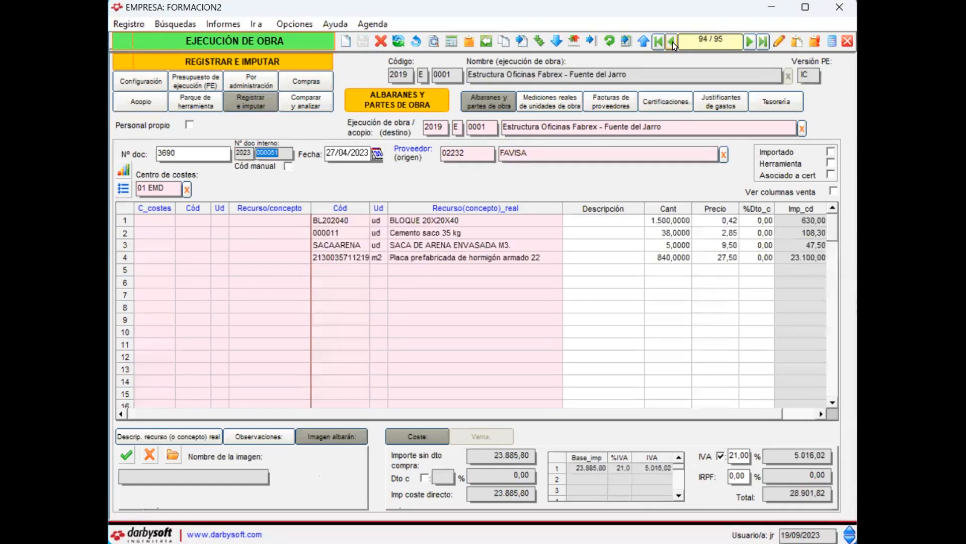
left_click(672, 42)
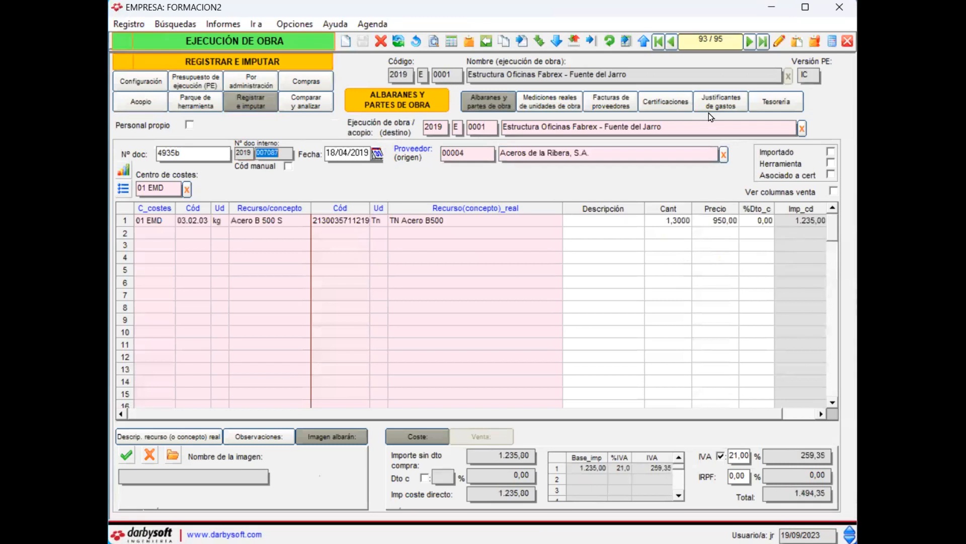